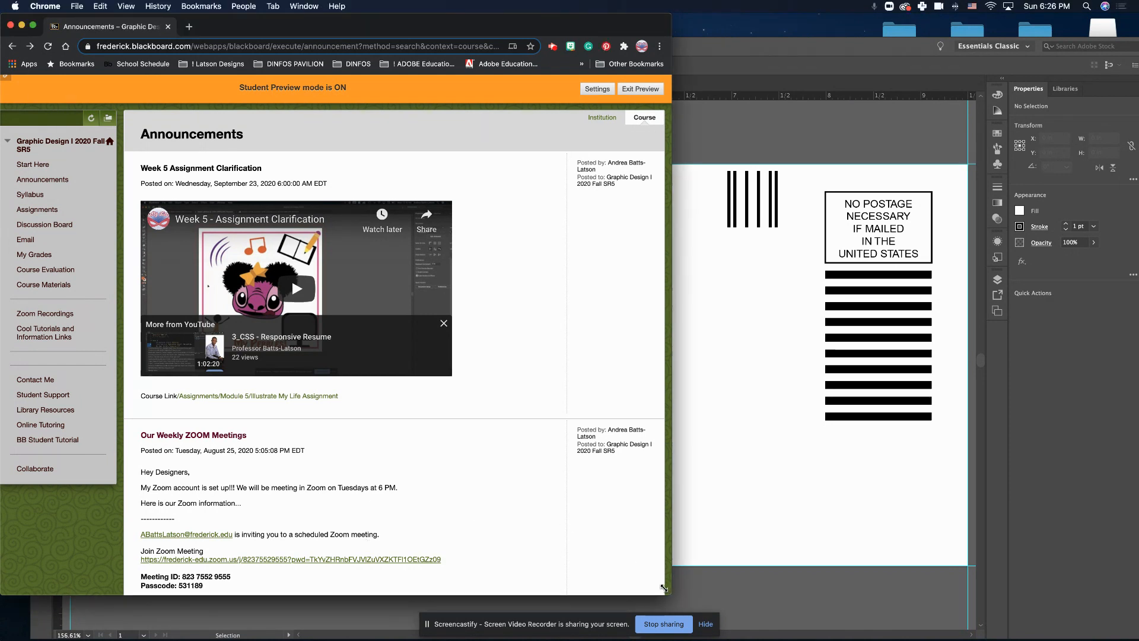
Download the file "post office letter template _1_.ai" from the Stationery Package Assignment in the Module 7 assignments.
{"action": "left_click_drag", "start_coordinate": [666, 590], "coordinate": [1092, 601]}
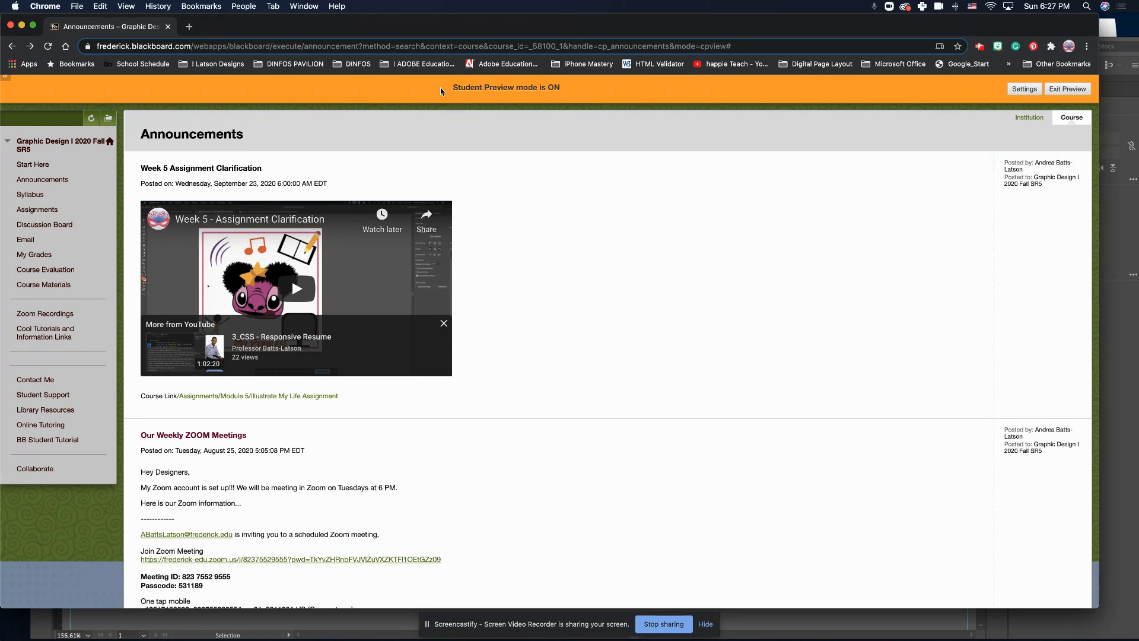
{"action": "left_click", "coordinate": [43, 211]}
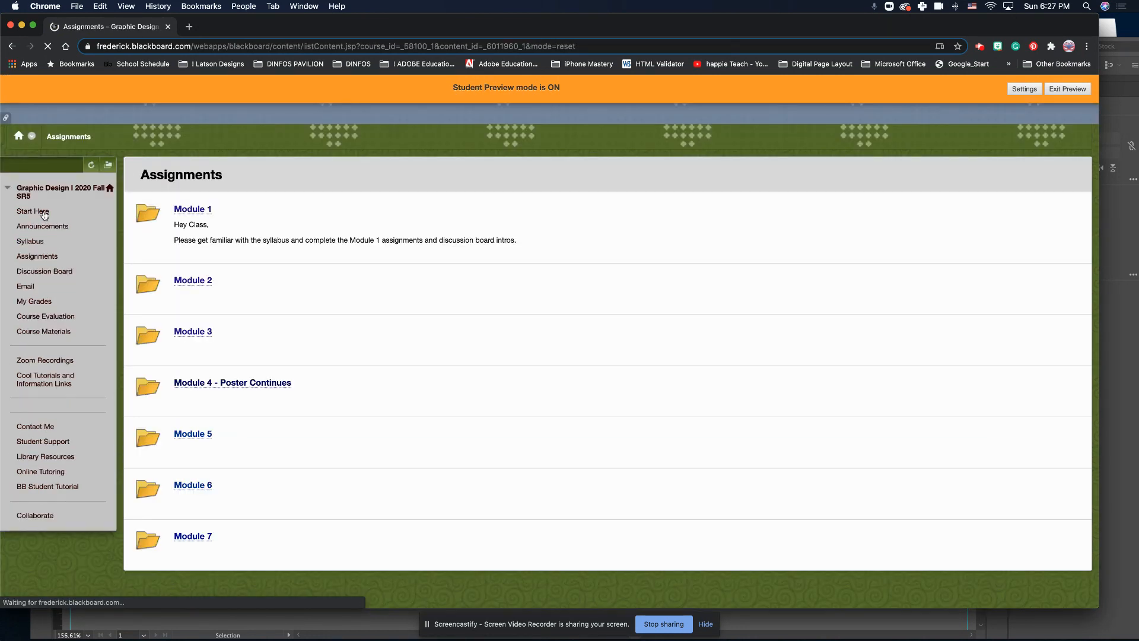
{"action": "left_click", "coordinate": [188, 513]}
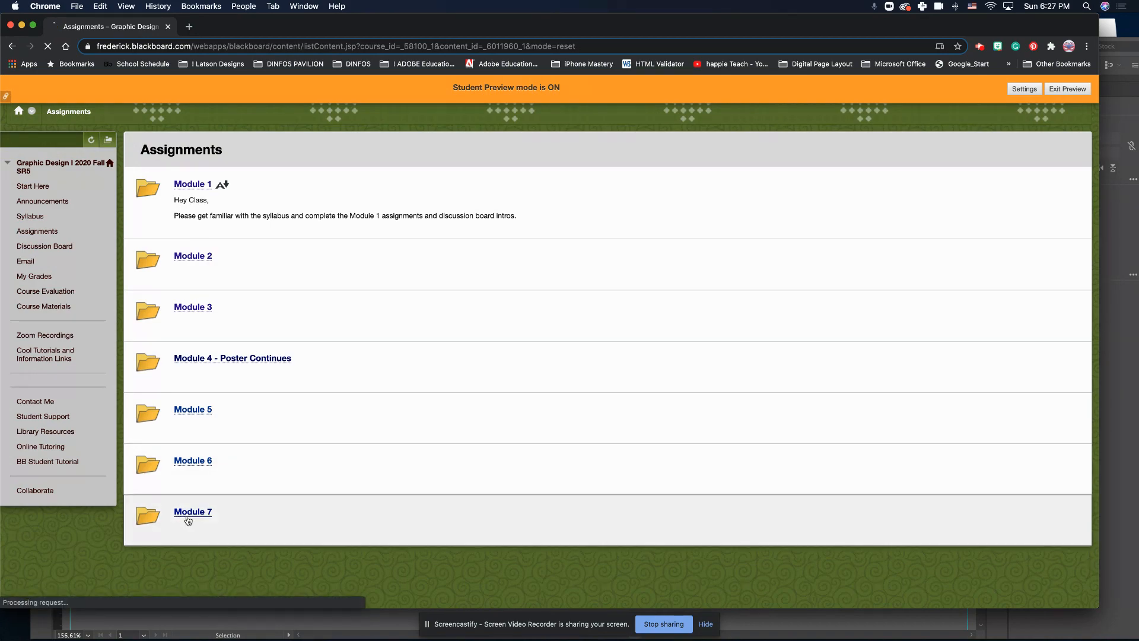
{"action": "scroll", "coordinate": [237, 356], "scroll_direction": "down", "scroll_amount": 6}
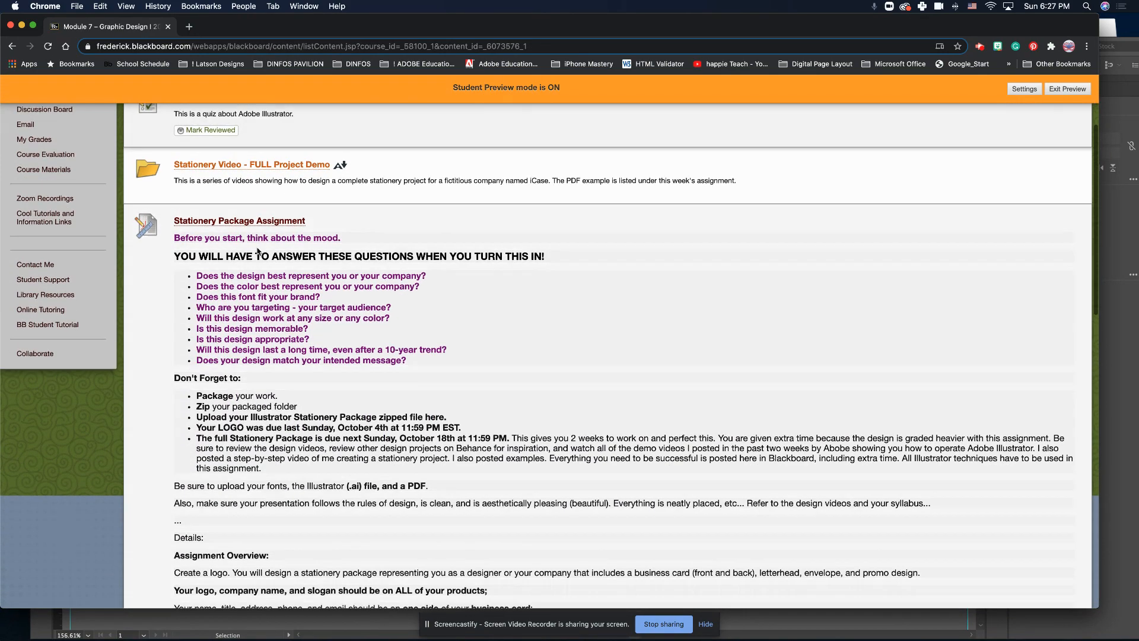
{"action": "scroll", "coordinate": [257, 251], "scroll_direction": "down", "scroll_amount": 10}
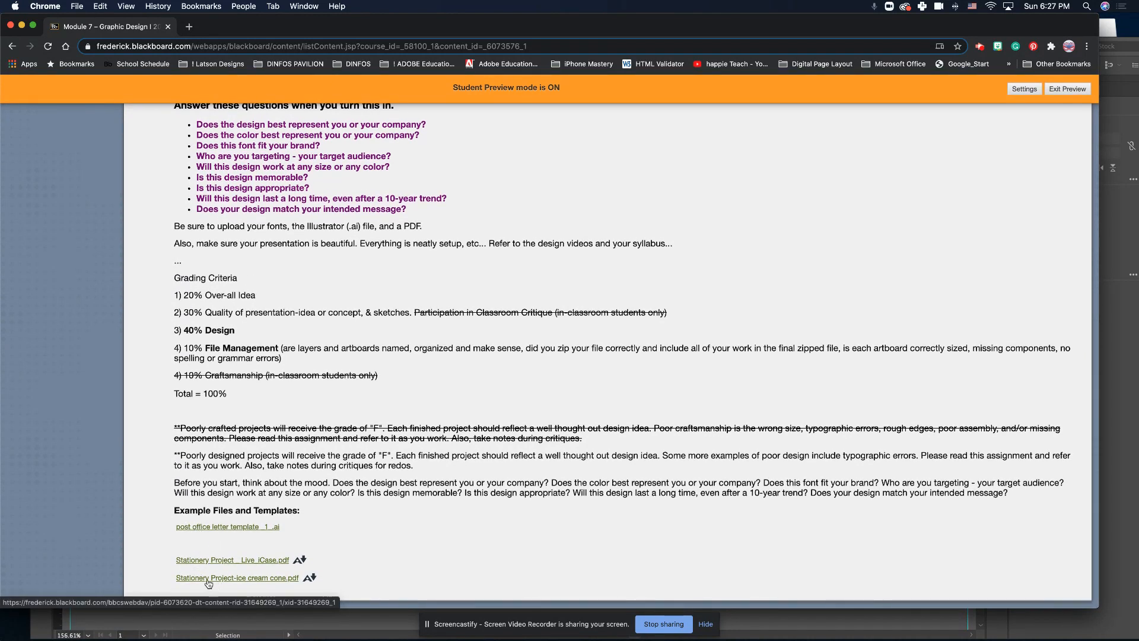
{"action": "left_click", "coordinate": [218, 527]}
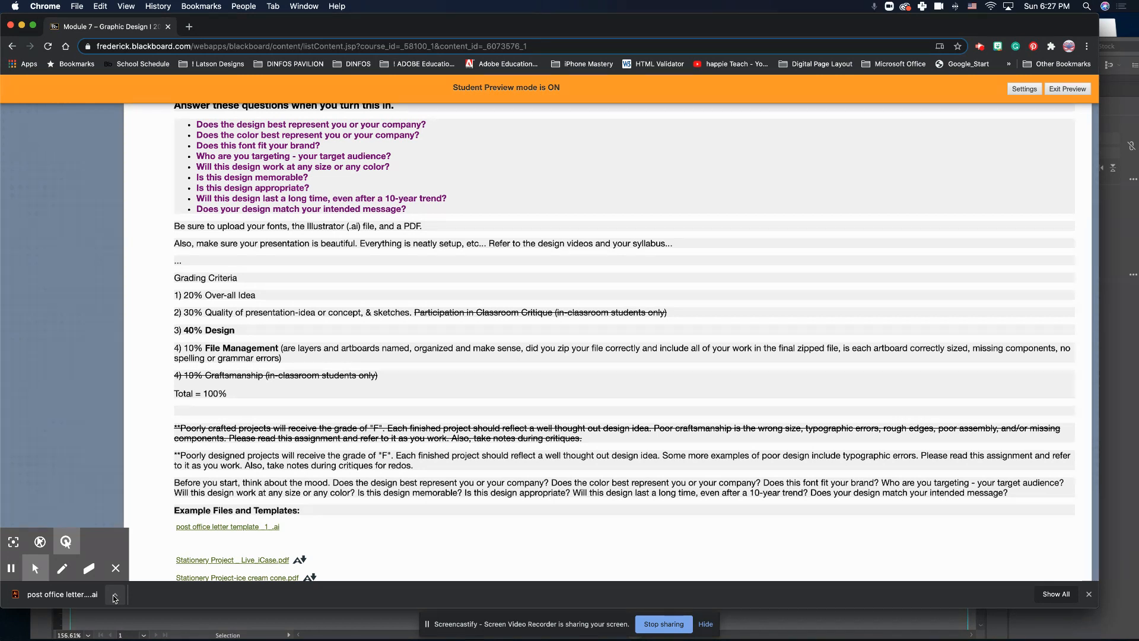
Switch to Illustrator, where the post office letter template is open, and look over its artboard.
{"action": "left_click", "coordinate": [115, 597]}
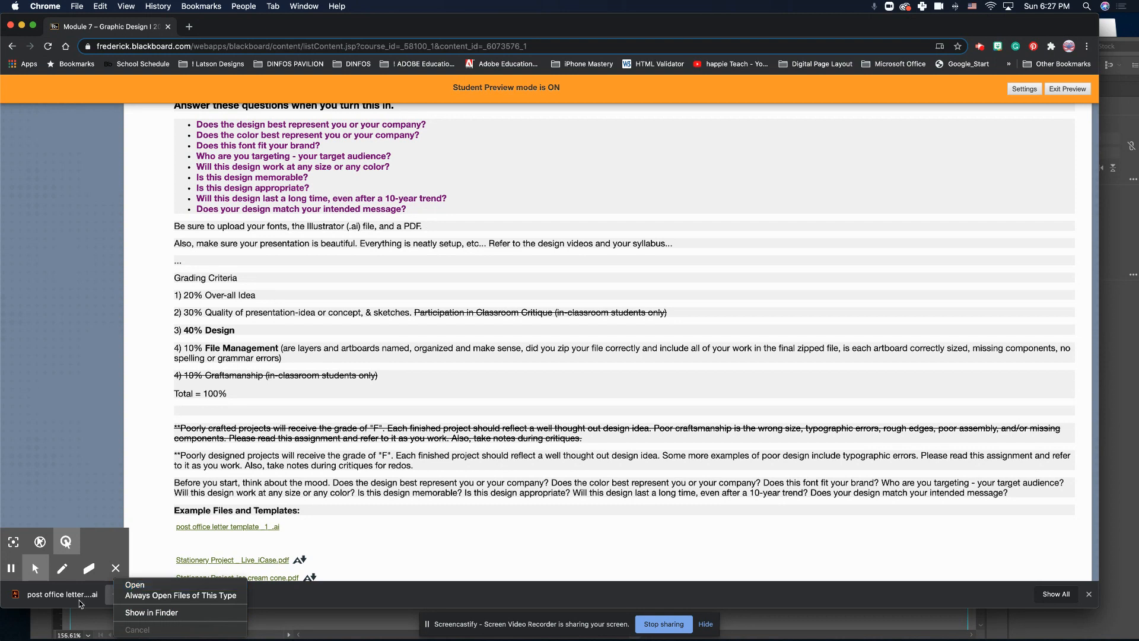
{"action": "left_click", "coordinate": [86, 622]}
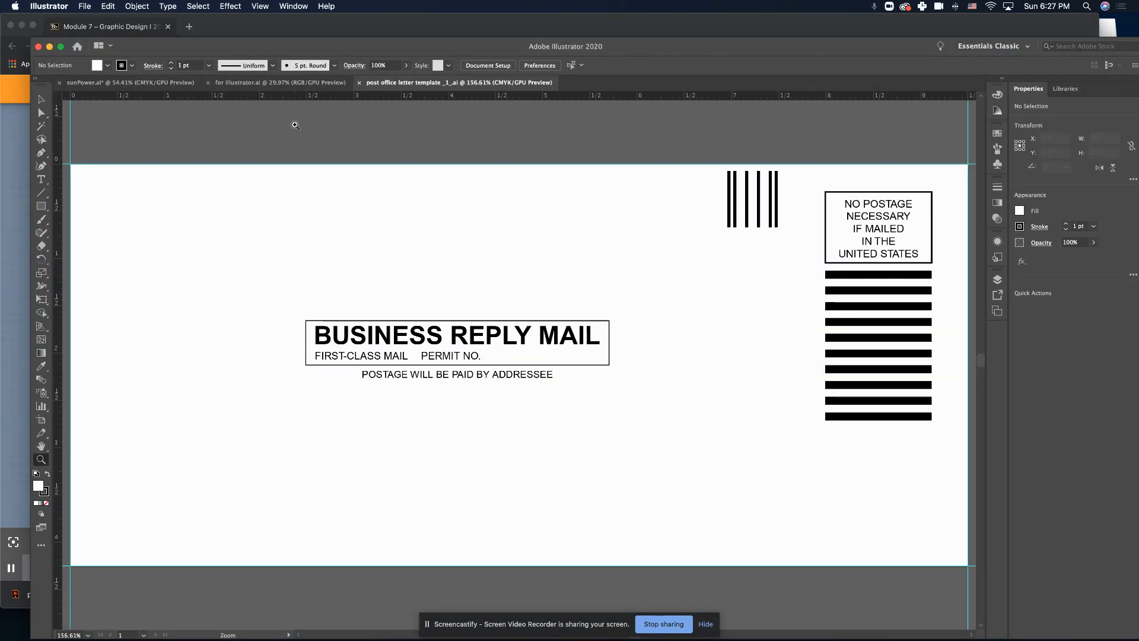
{"action": "key", "text": "v"}
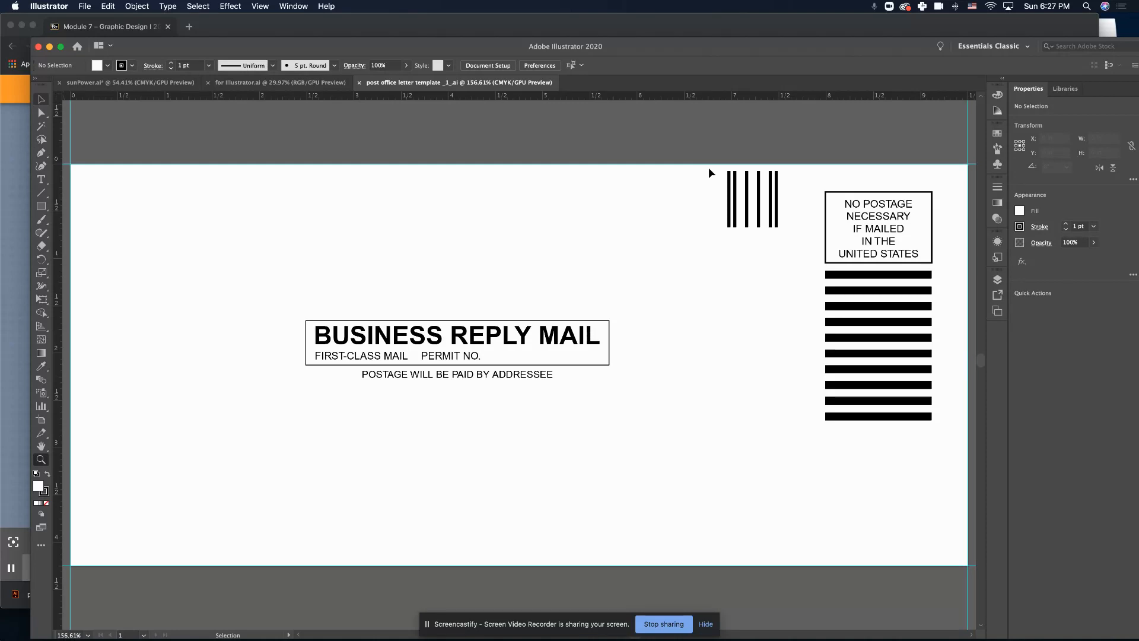
{"action": "scroll", "coordinate": [521, 253], "scroll_direction": "right", "scroll_amount": 4}
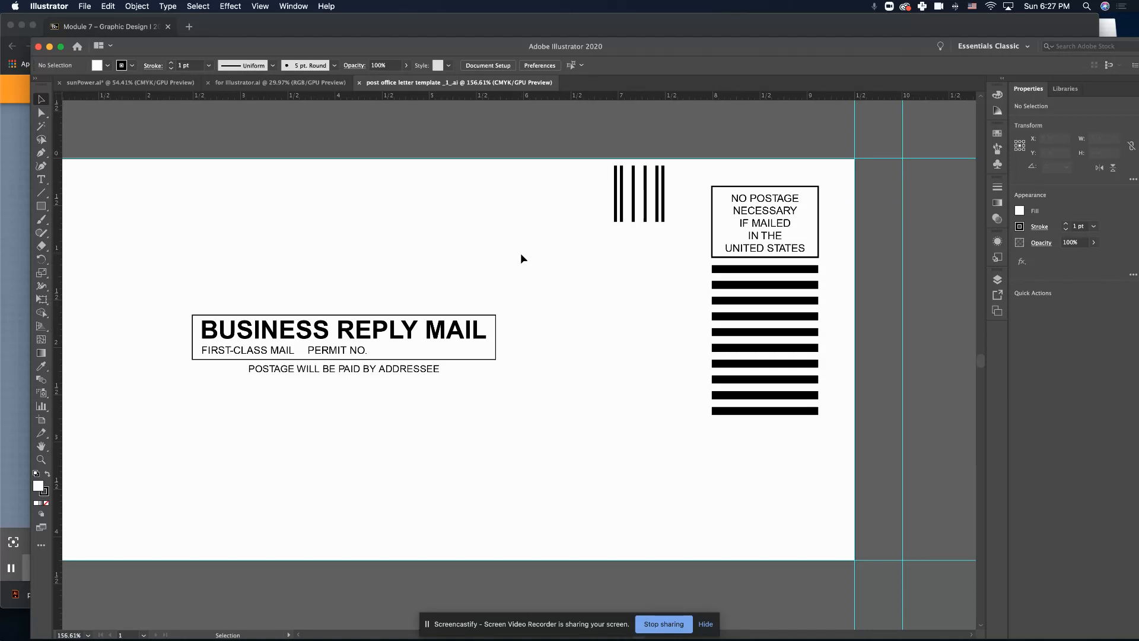
{"action": "scroll", "coordinate": [521, 255], "scroll_direction": "left", "scroll_amount": 4}
Select all the artwork in the post office letter template with the Selection tool active.
{"action": "key", "text": "a"}
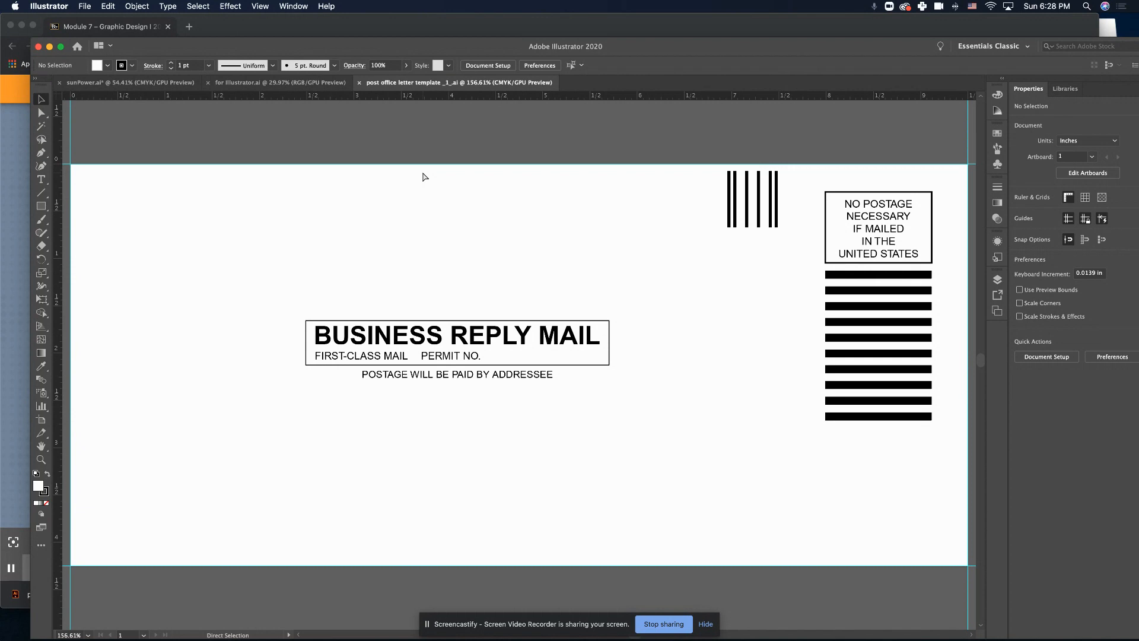
{"action": "key", "text": "super+a"}
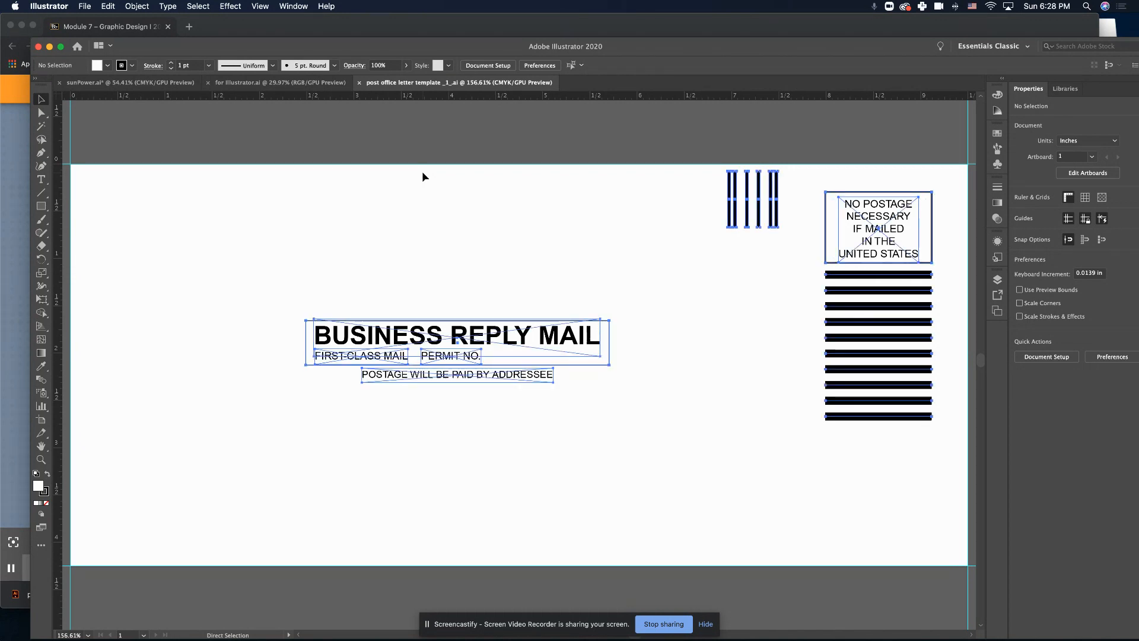
{"action": "key", "text": "v"}
{"action": "key", "text": "a"}
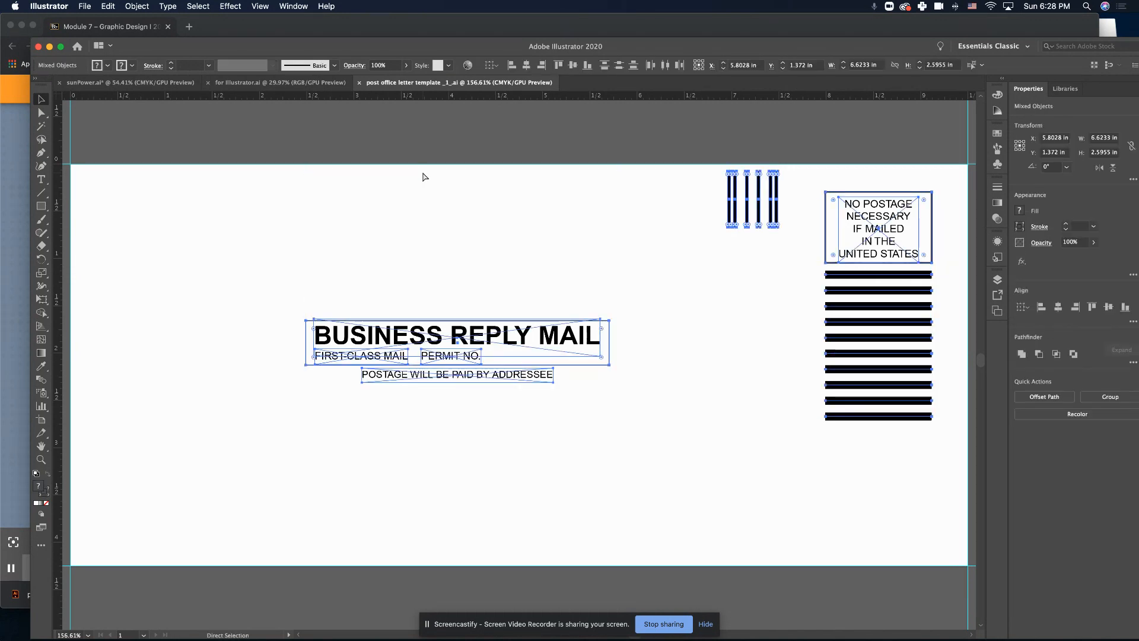
{"action": "key", "text": "v"}
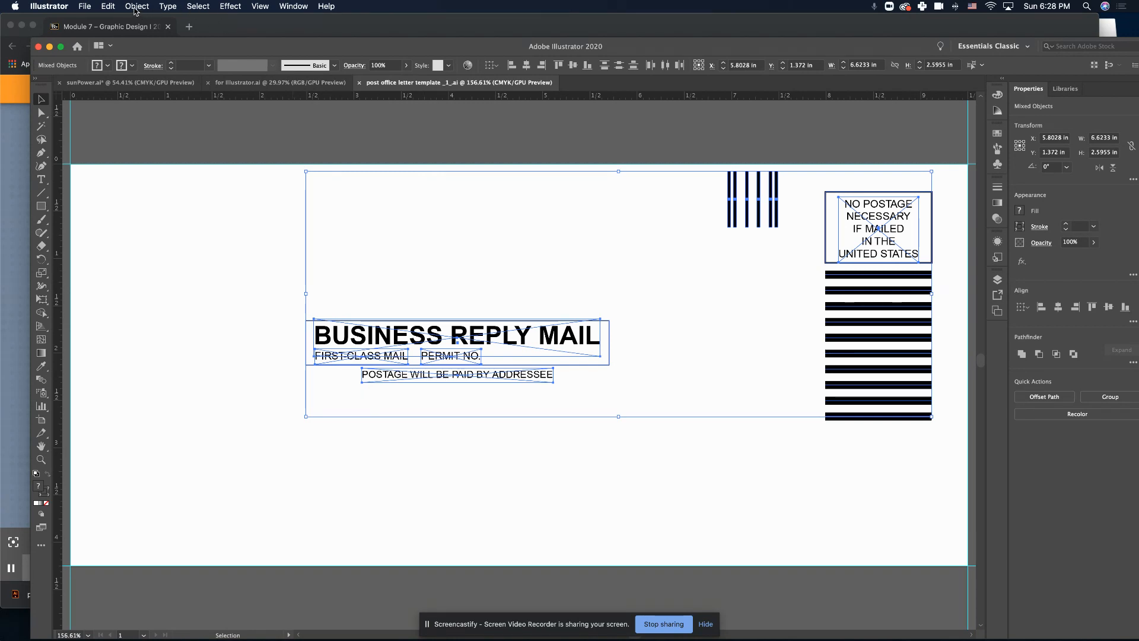
{"action": "left_click", "coordinate": [107, 7]}
{"action": "left_click", "coordinate": [107, 7]}
{"action": "left_click", "coordinate": [107, 6]}
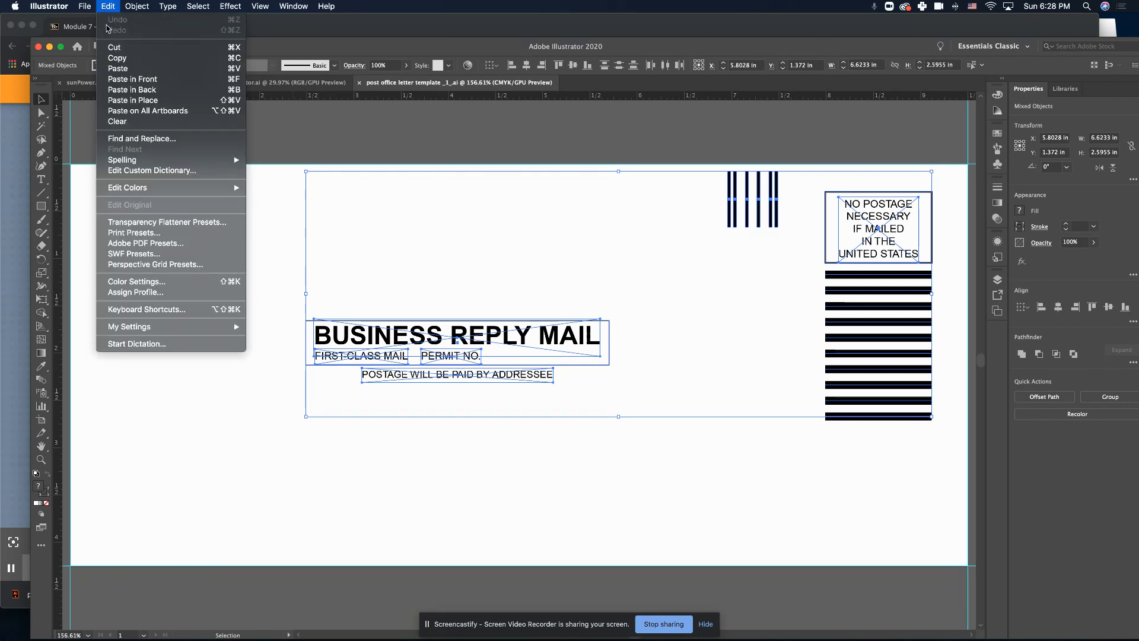
{"action": "left_click", "coordinate": [194, 6]}
{"action": "left_click", "coordinate": [195, 6]}
{"action": "left_click", "coordinate": [197, 7]}
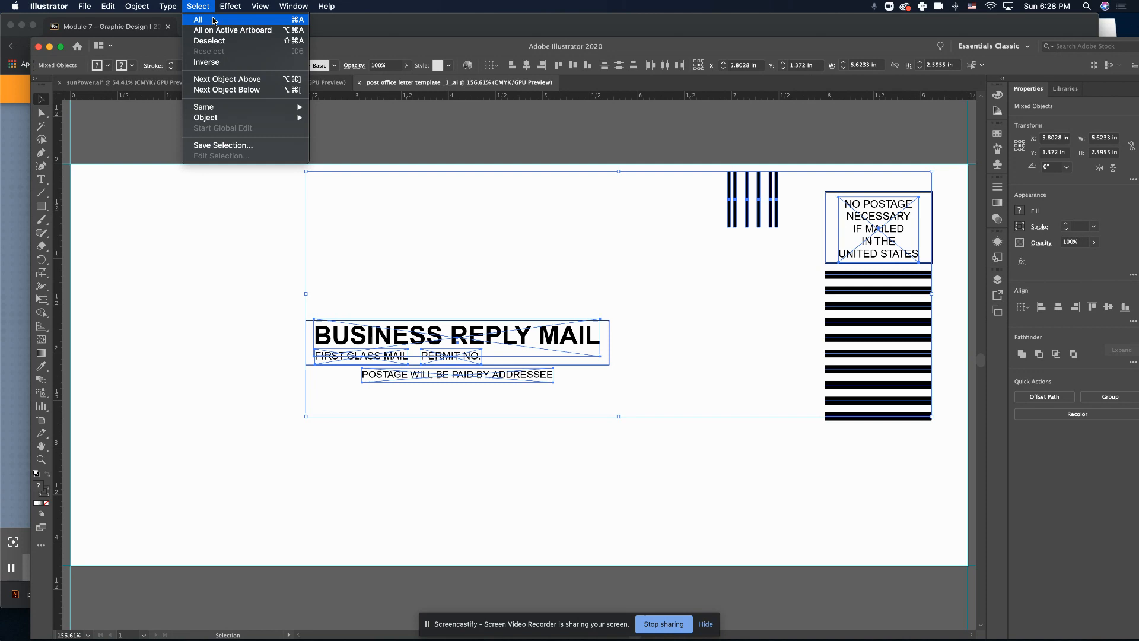
{"action": "left_click", "coordinate": [213, 20]}
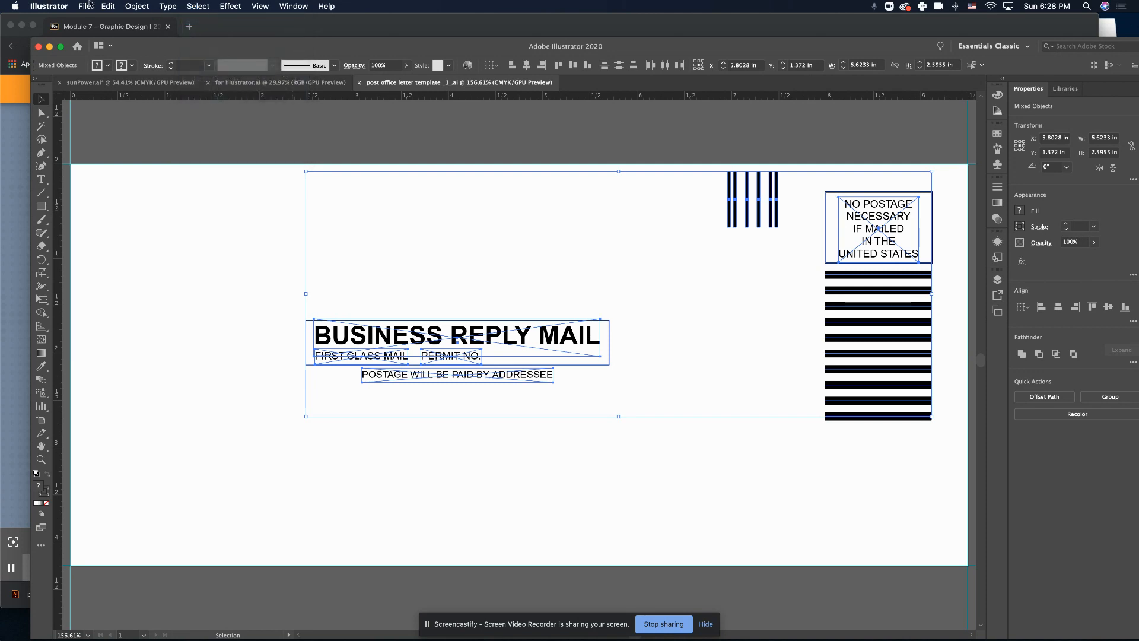
Examine the template's layer structure and the items inside the PO Letter layer.
{"action": "left_click", "coordinate": [108, 6]}
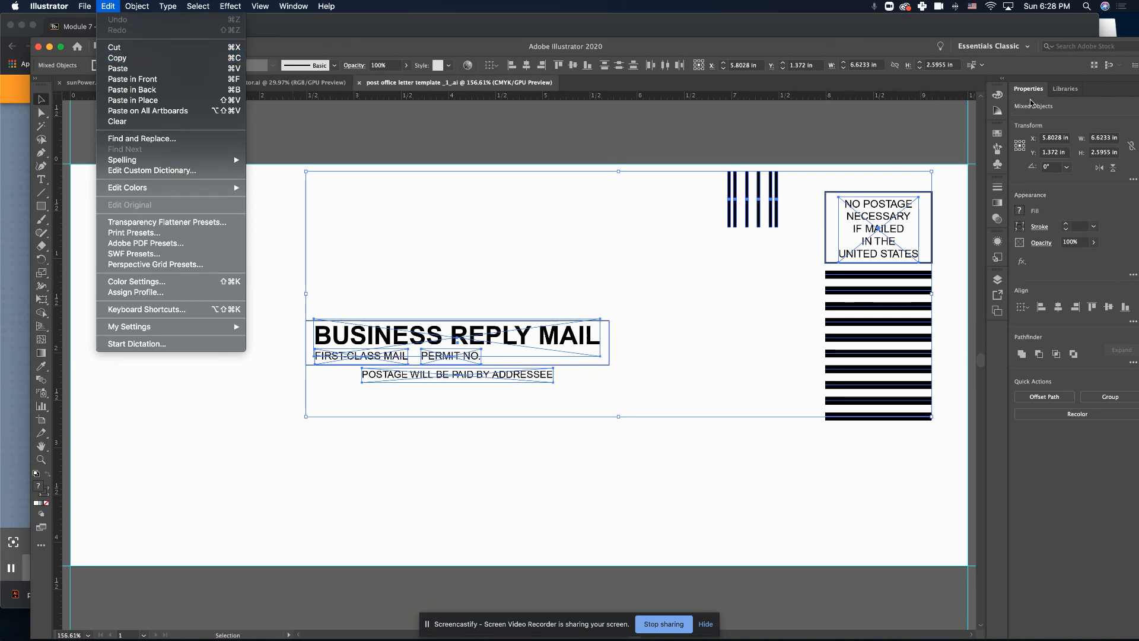
{"action": "left_click", "coordinate": [1000, 283]}
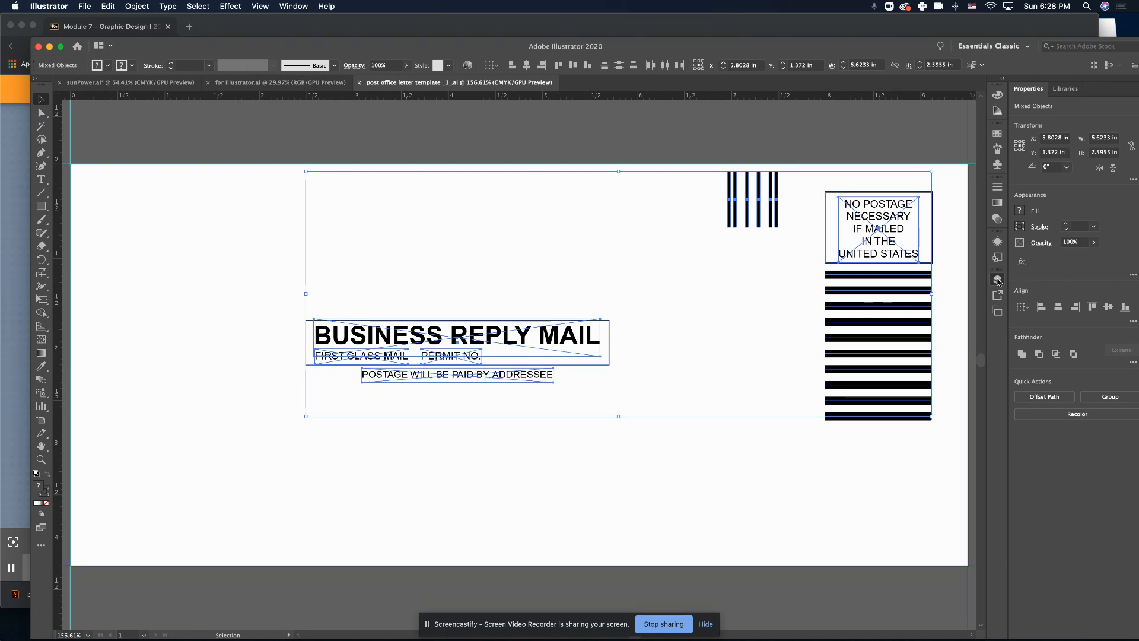
{"action": "left_click", "coordinate": [1000, 282]}
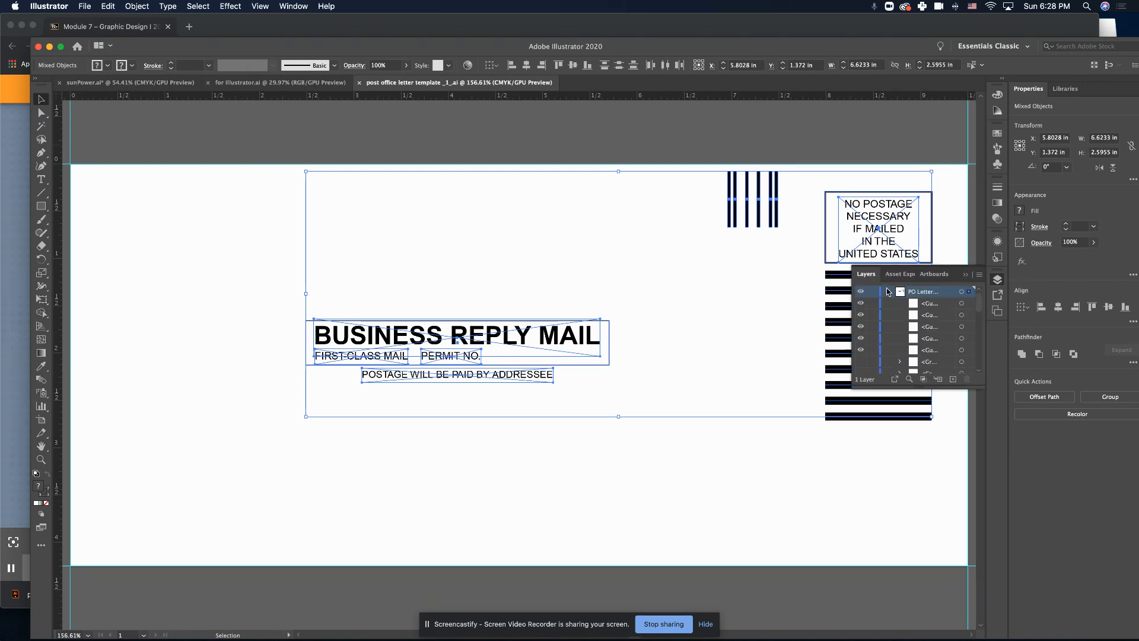
{"action": "scroll", "coordinate": [890, 325], "scroll_direction": "down", "scroll_amount": 5}
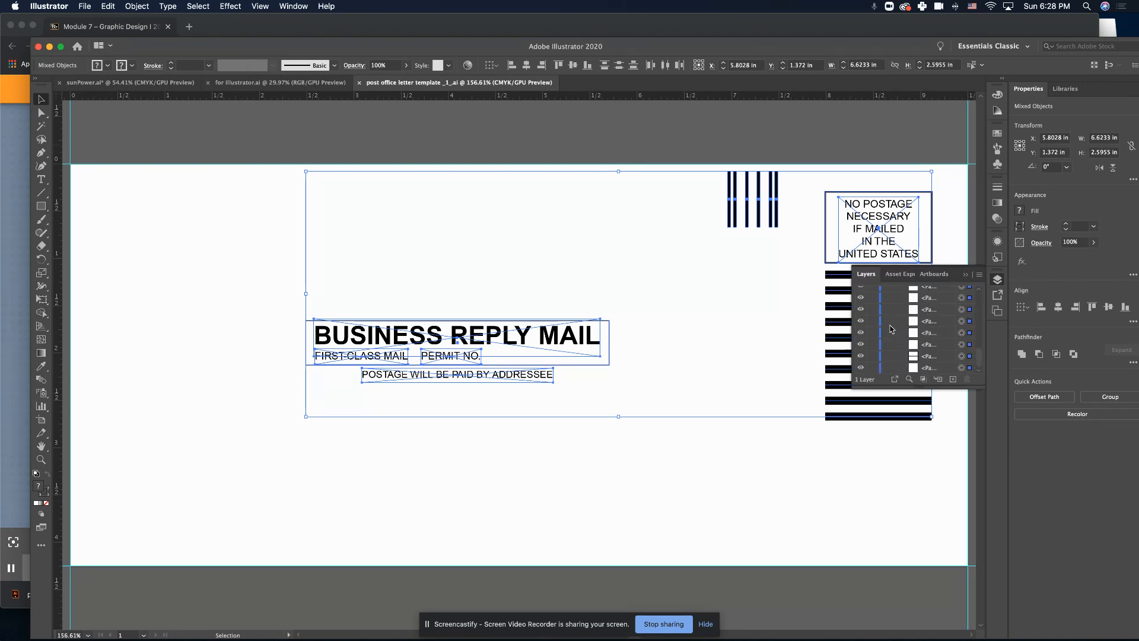
{"action": "scroll", "coordinate": [890, 328], "scroll_direction": "up", "scroll_amount": 5}
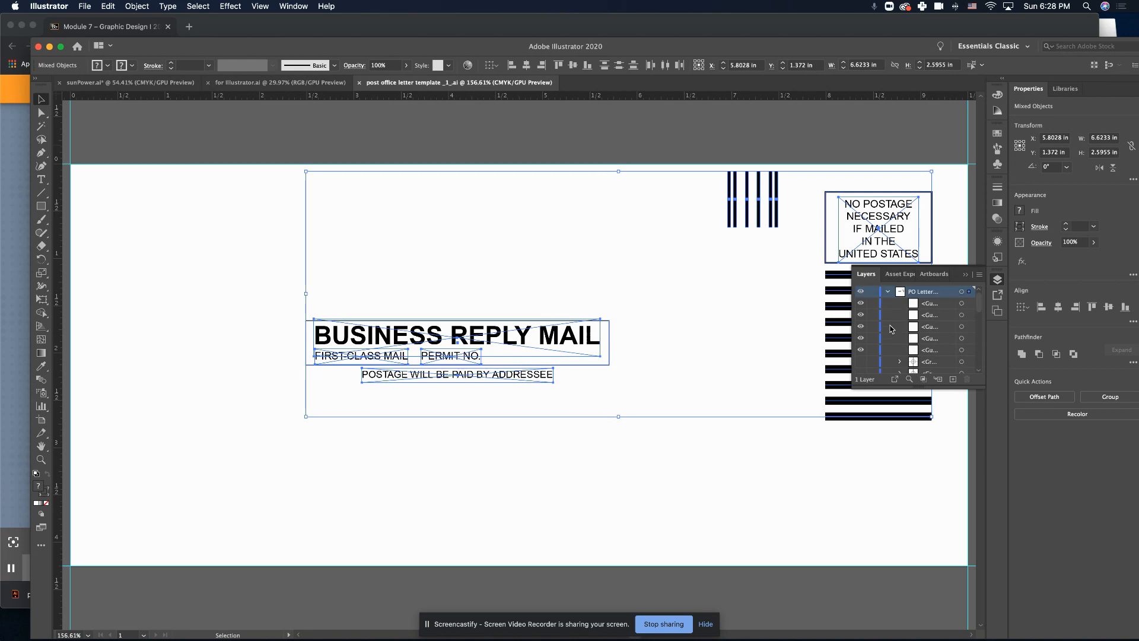
{"action": "left_click", "coordinate": [852, 270]}
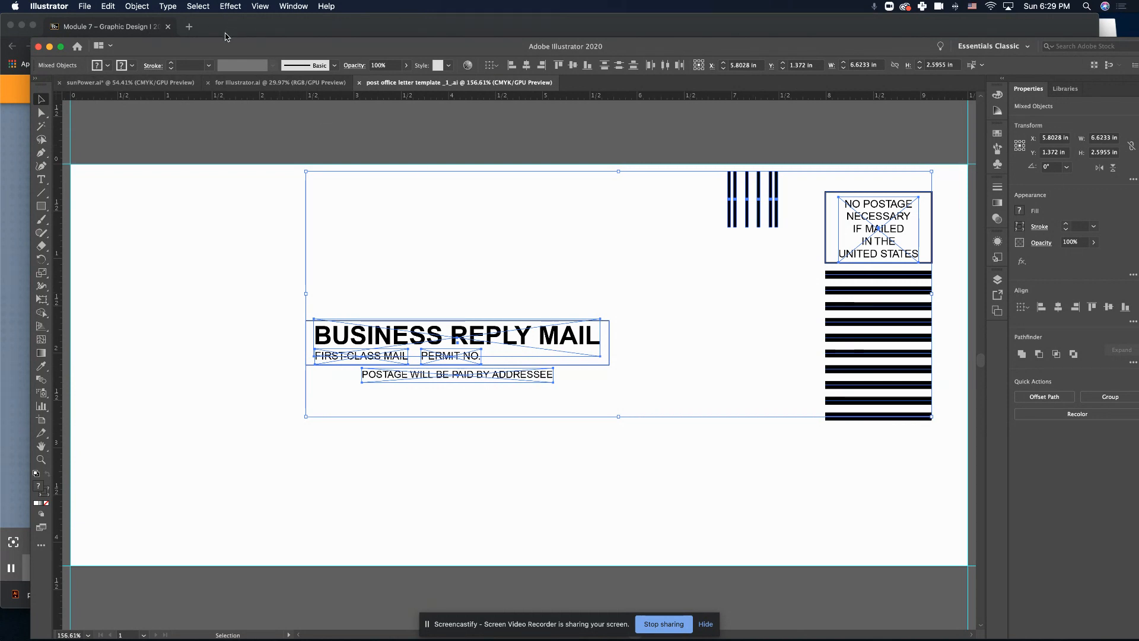
Create a new print document from the Legal preset in landscape orientation.
{"action": "mouse_move", "coordinate": [219, 47]}
{"action": "left_mouse_down"}
{"action": "mouse_move", "coordinate": [172, 40]}
{"action": "mouse_move", "coordinate": [213, 31]}
{"action": "left_mouse_up"}
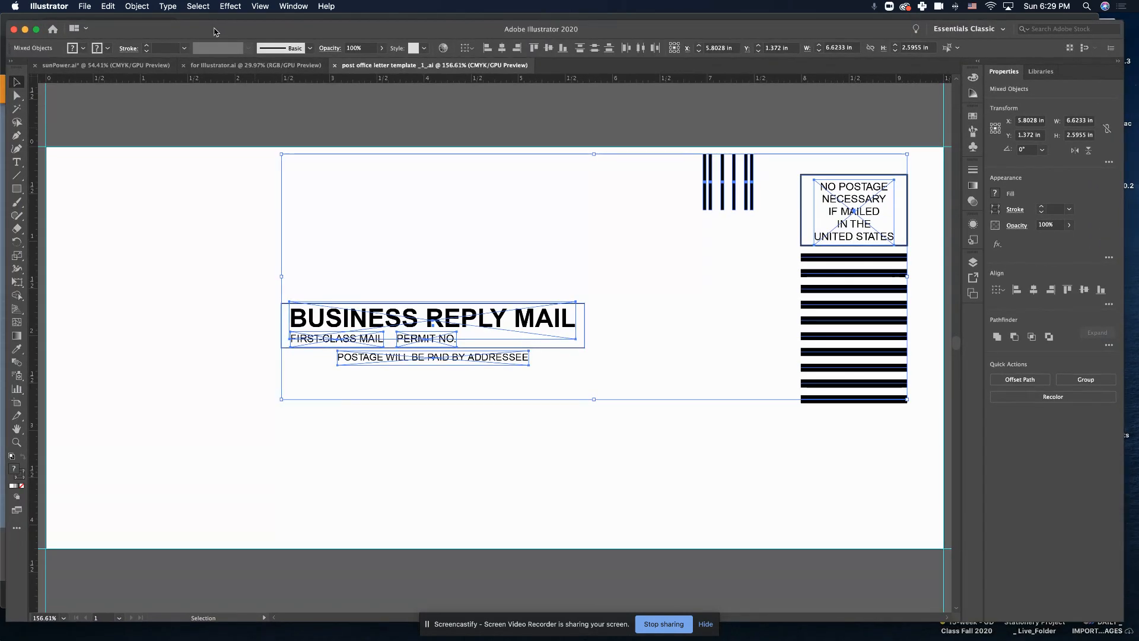
{"action": "left_click", "coordinate": [83, 8]}
{"action": "left_click", "coordinate": [88, 21]}
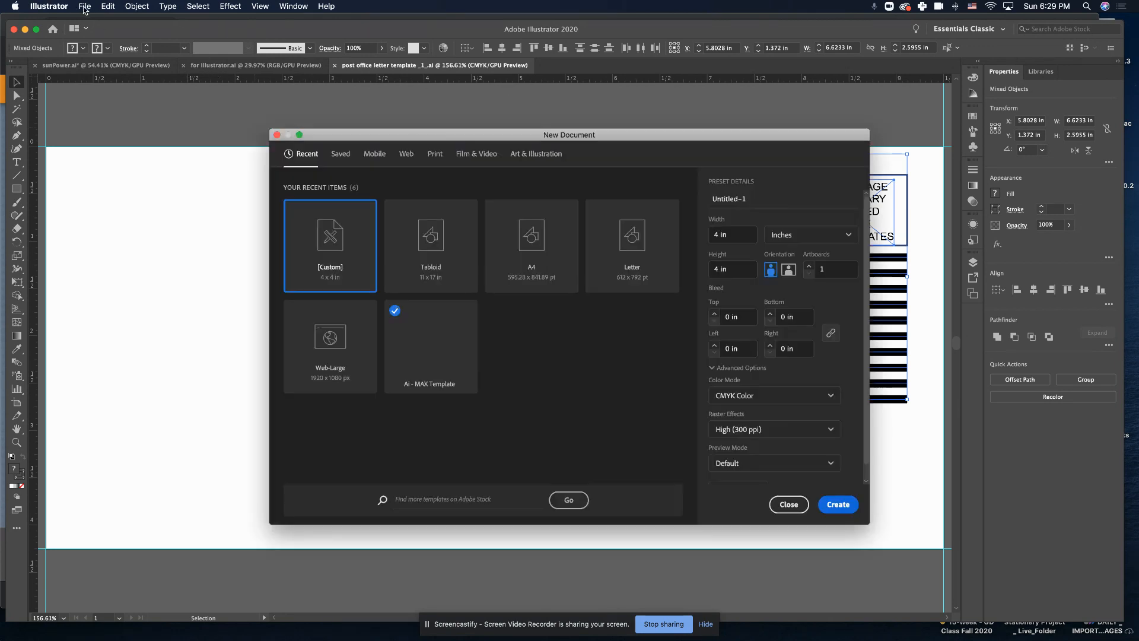
{"action": "left_click", "coordinate": [85, 6]}
{"action": "left_click", "coordinate": [573, 363]}
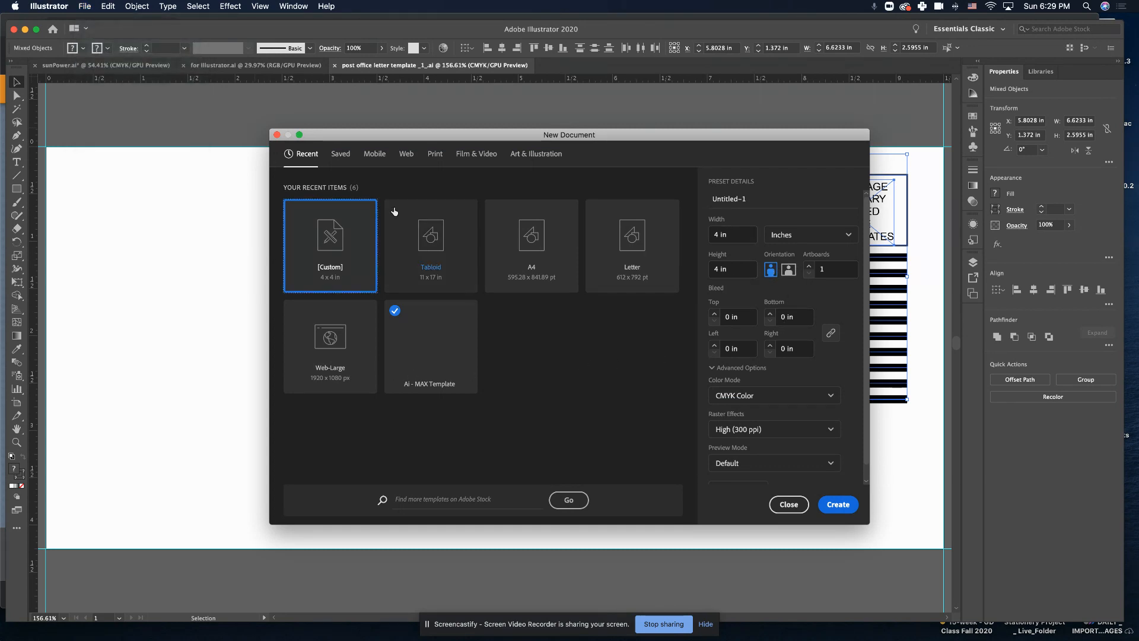
{"action": "left_click", "coordinate": [432, 156]}
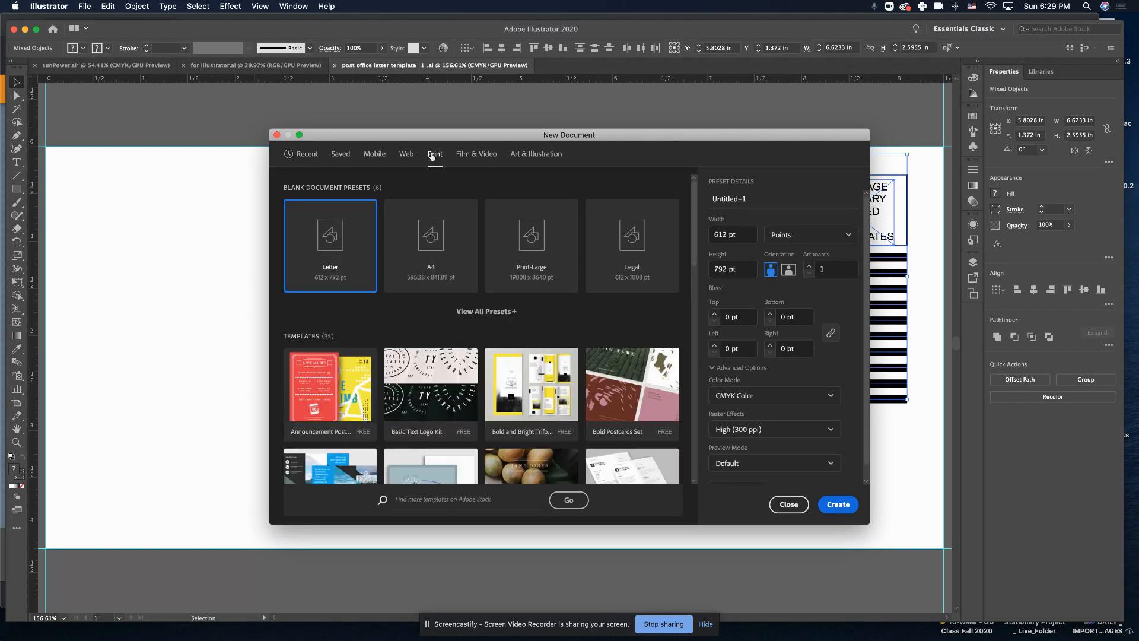
{"action": "left_click", "coordinate": [618, 228]}
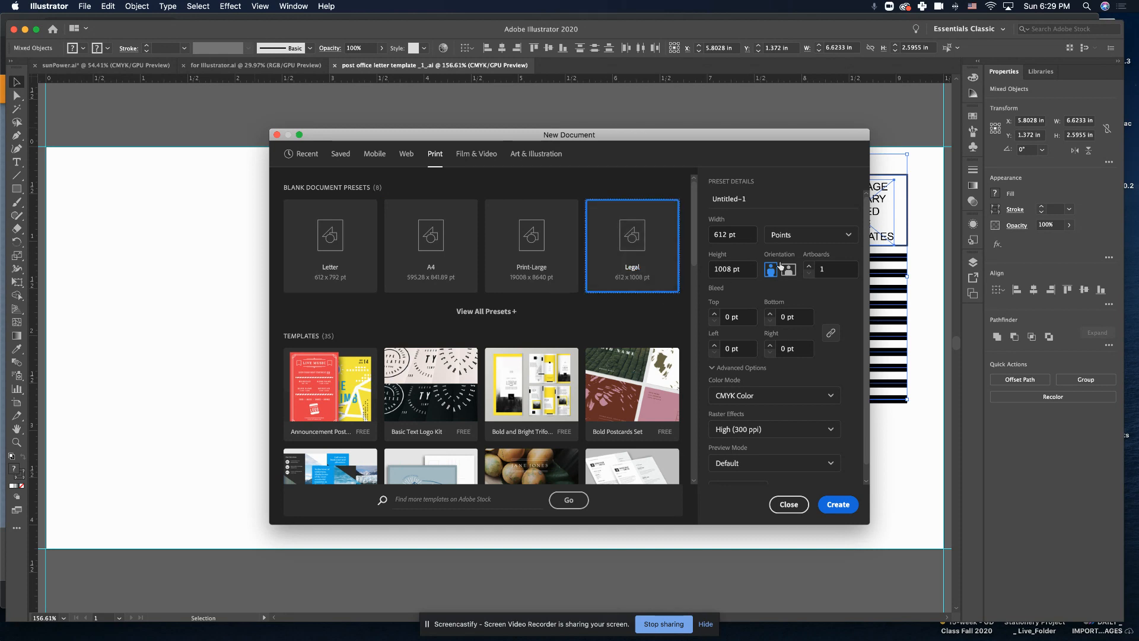
{"action": "left_click", "coordinate": [839, 504]}
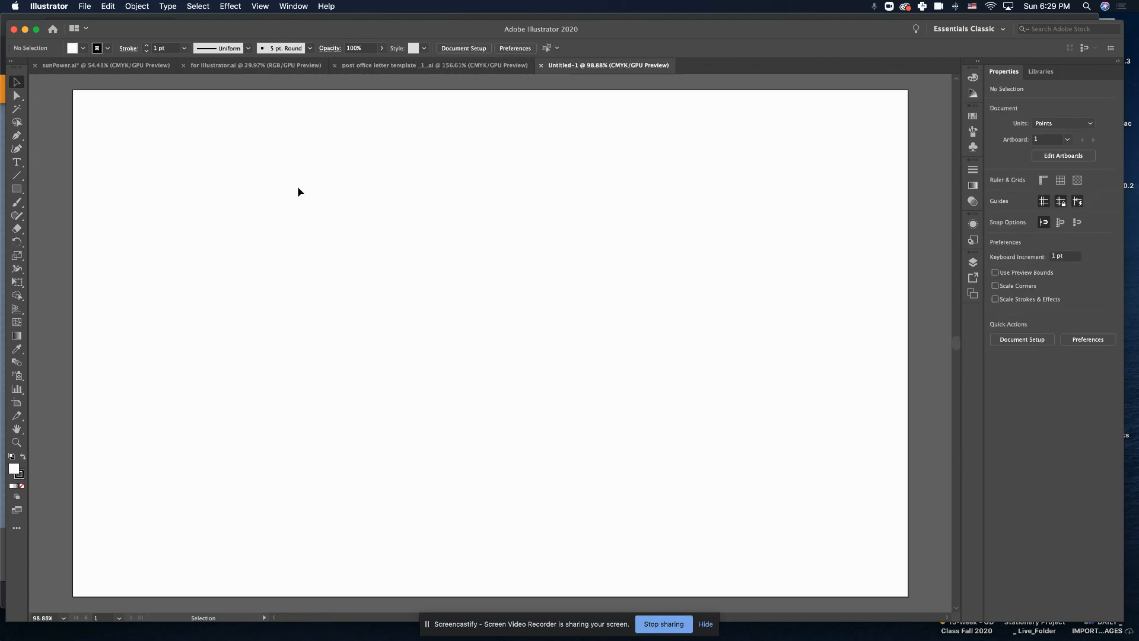
Add a second artboard of about 426 by 142 pt to the left of Artboard 1.
{"action": "scroll", "coordinate": [298, 186], "scroll_direction": "right", "scroll_amount": 1}
{"action": "key", "text": "super+minus"}
{"action": "key", "text": "super+minus"}
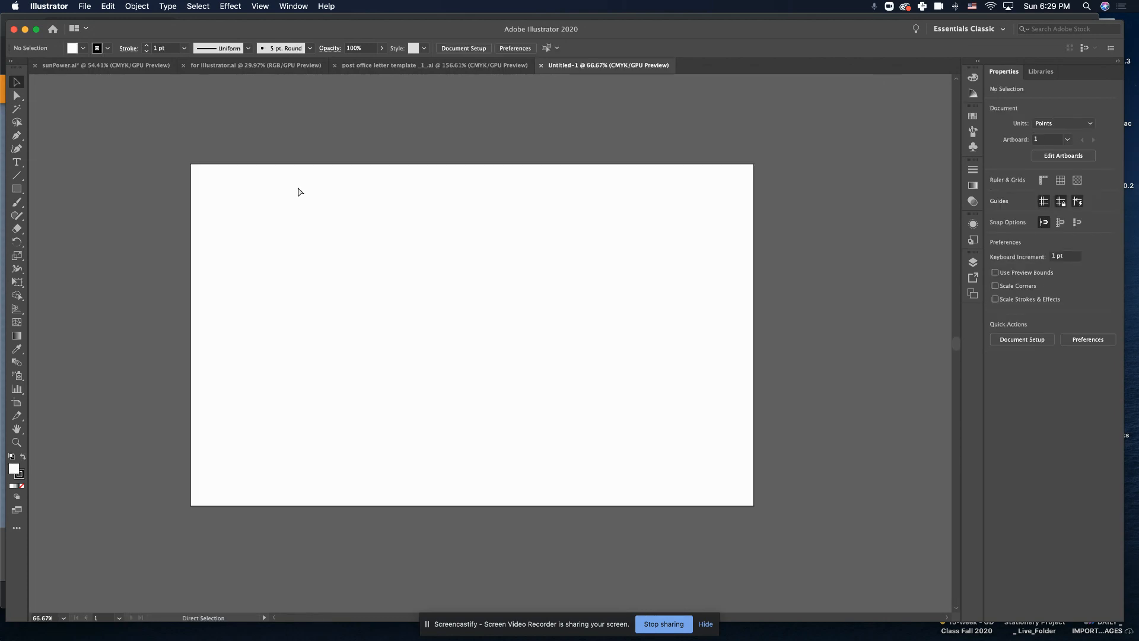
{"action": "left_click", "coordinate": [17, 189]}
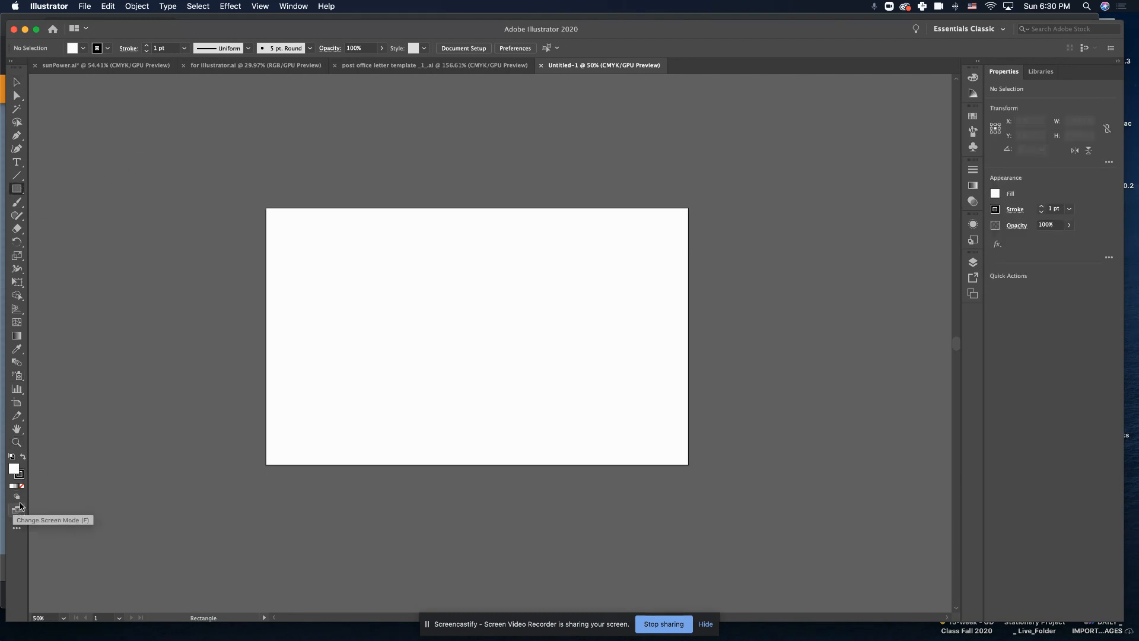
{"action": "left_click", "coordinate": [16, 403]}
{"action": "scroll", "coordinate": [193, 177], "scroll_direction": "left", "scroll_amount": 3}
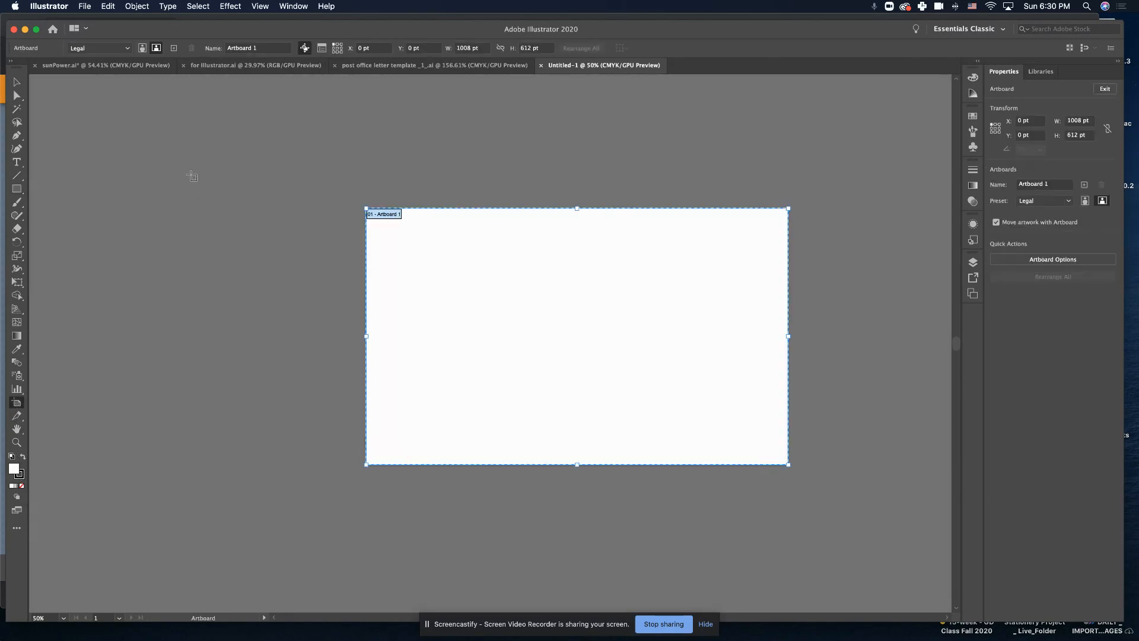
{"action": "scroll", "coordinate": [192, 174], "scroll_direction": "left", "scroll_amount": 5}
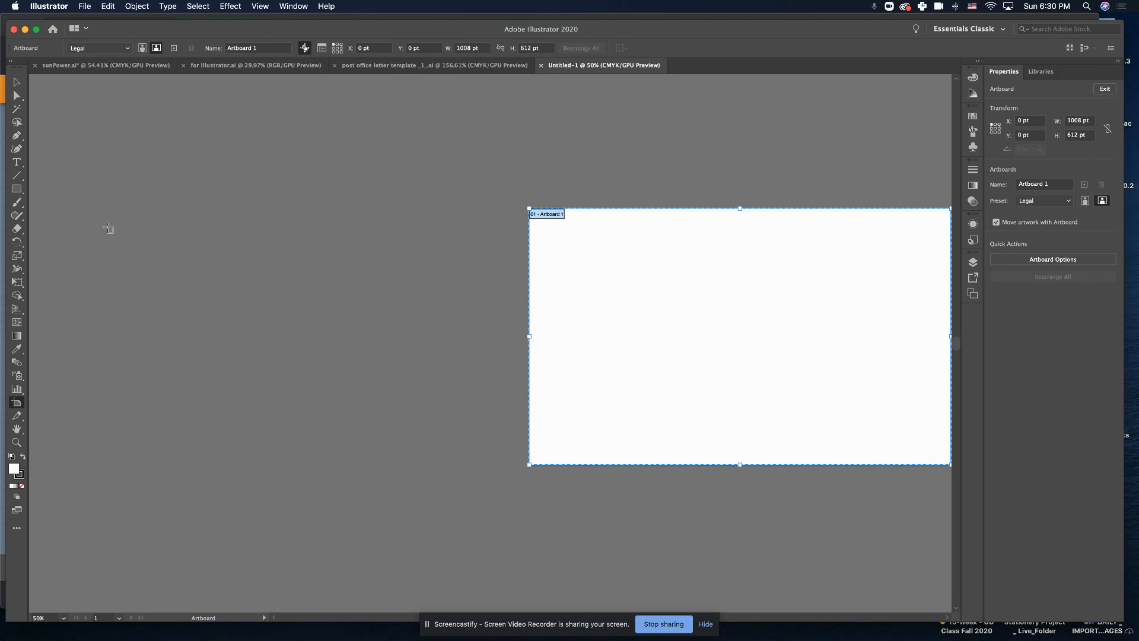
{"action": "left_click_drag", "start_coordinate": [108, 227], "coordinate": [286, 286]}
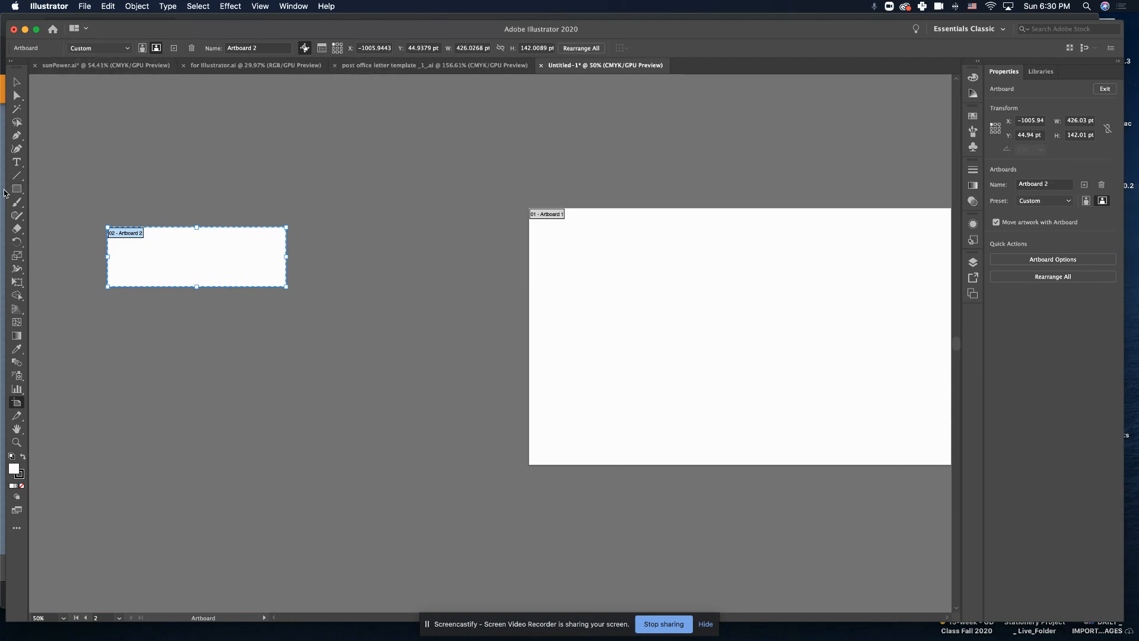
Set Artboard 2 to 9.13 inches wide and 4 inches high.
{"action": "left_click", "coordinate": [1085, 121]}
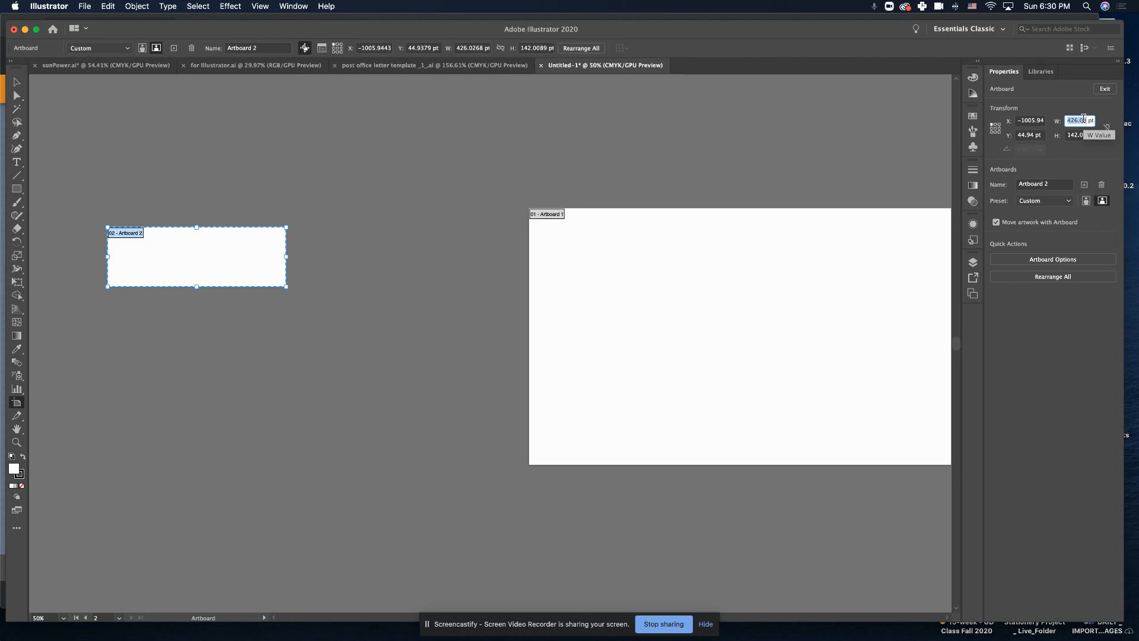
{"action": "type", "text": "9.13\""}
{"action": "left_click", "coordinate": [1078, 136]}
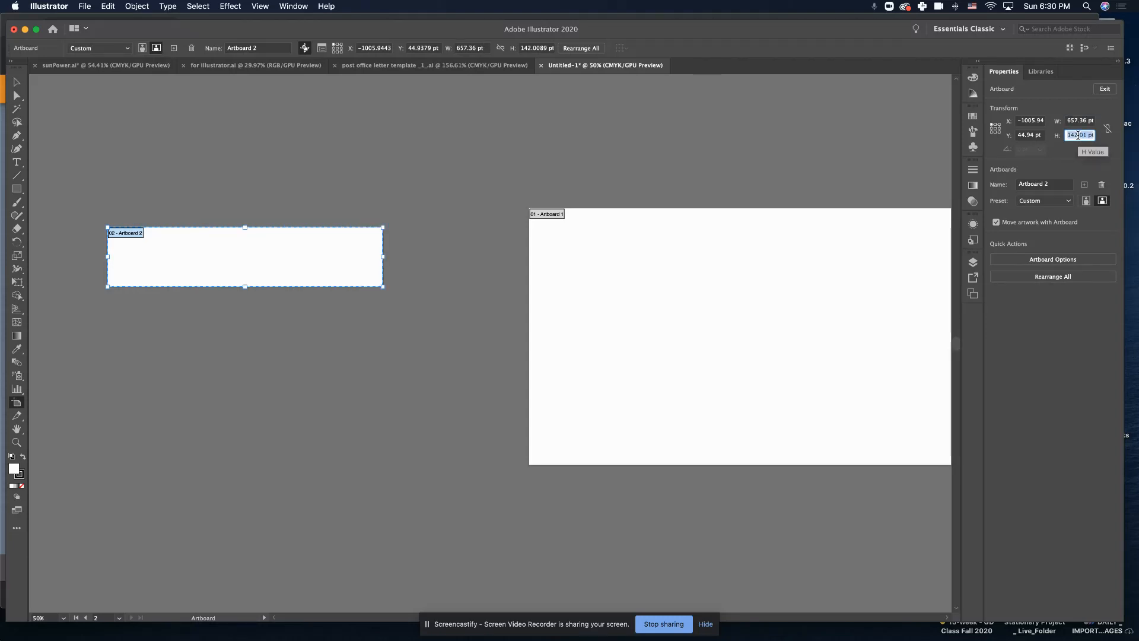
{"action": "type", "text": "4in"}
{"action": "key", "text": "Tab"}
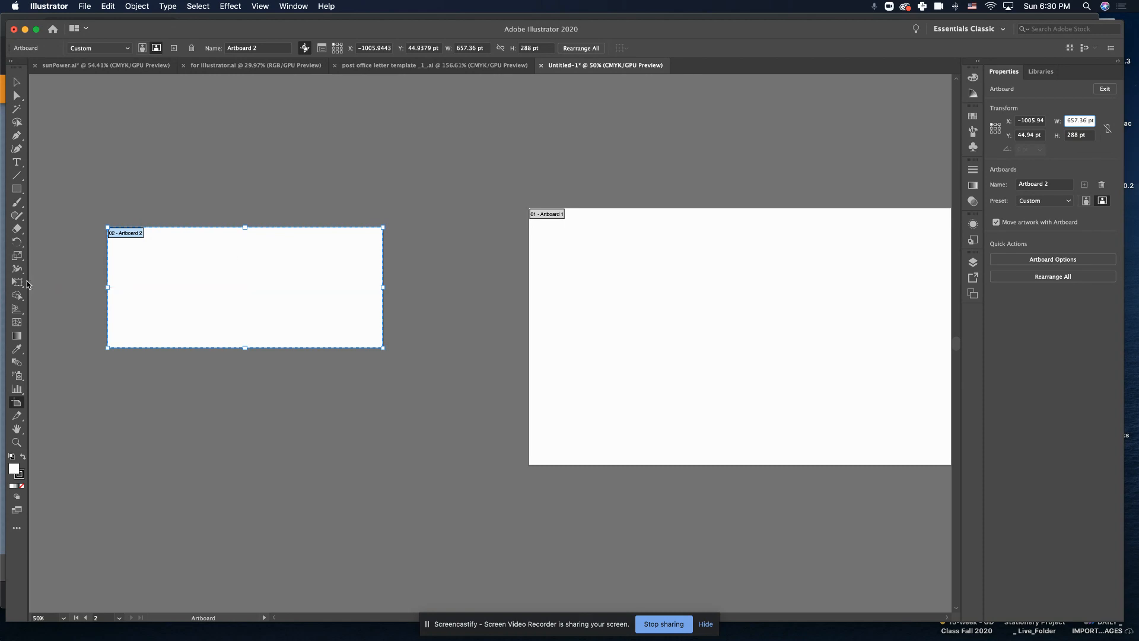
Check the envelope size requirement on the assignment page in Chrome, and set Artboard 2 in Illustrator to 9.5 by 4.125 inches.
{"action": "key", "text": "super+Tab"}
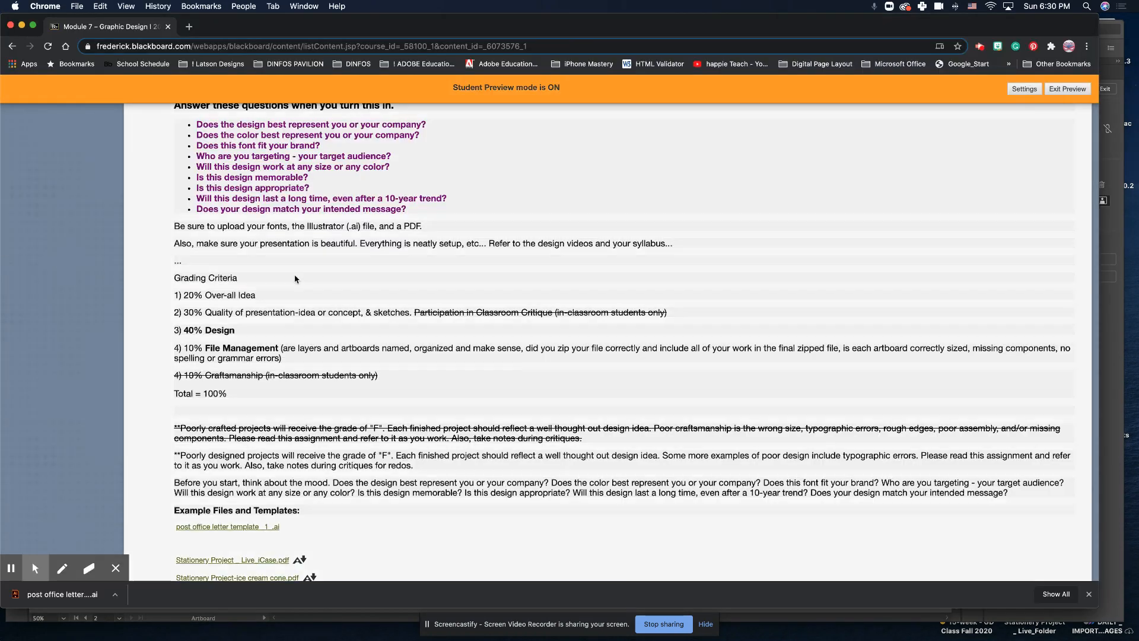
{"action": "scroll", "coordinate": [410, 225], "scroll_direction": "up", "scroll_amount": 5}
{"action": "scroll", "coordinate": [410, 224], "scroll_direction": "down", "scroll_amount": 1}
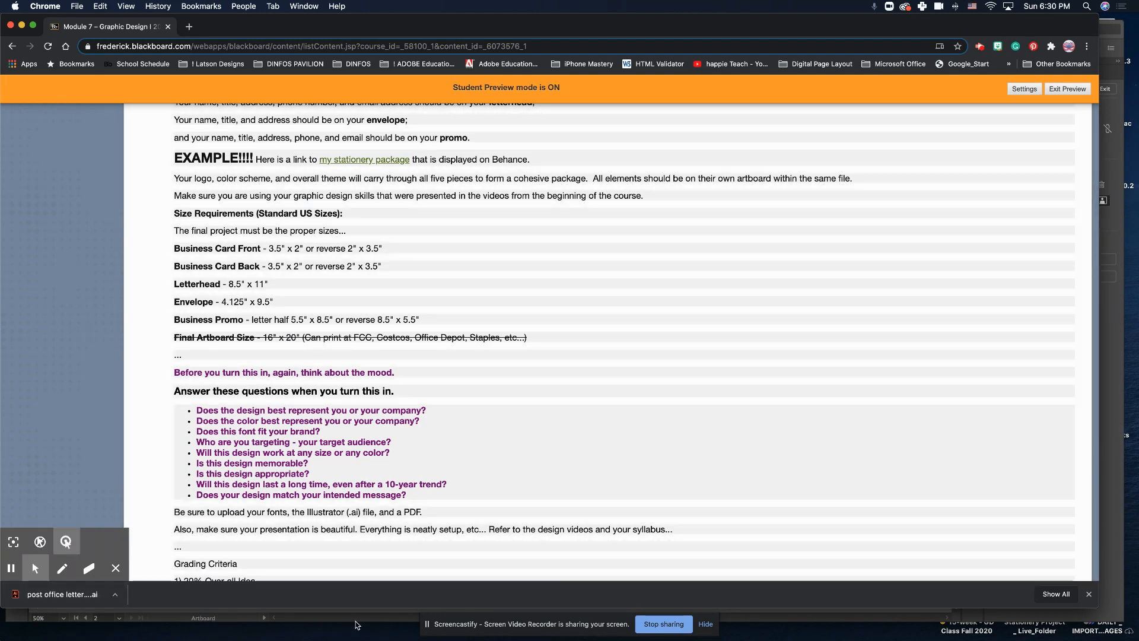
{"action": "left_click", "coordinate": [359, 620]}
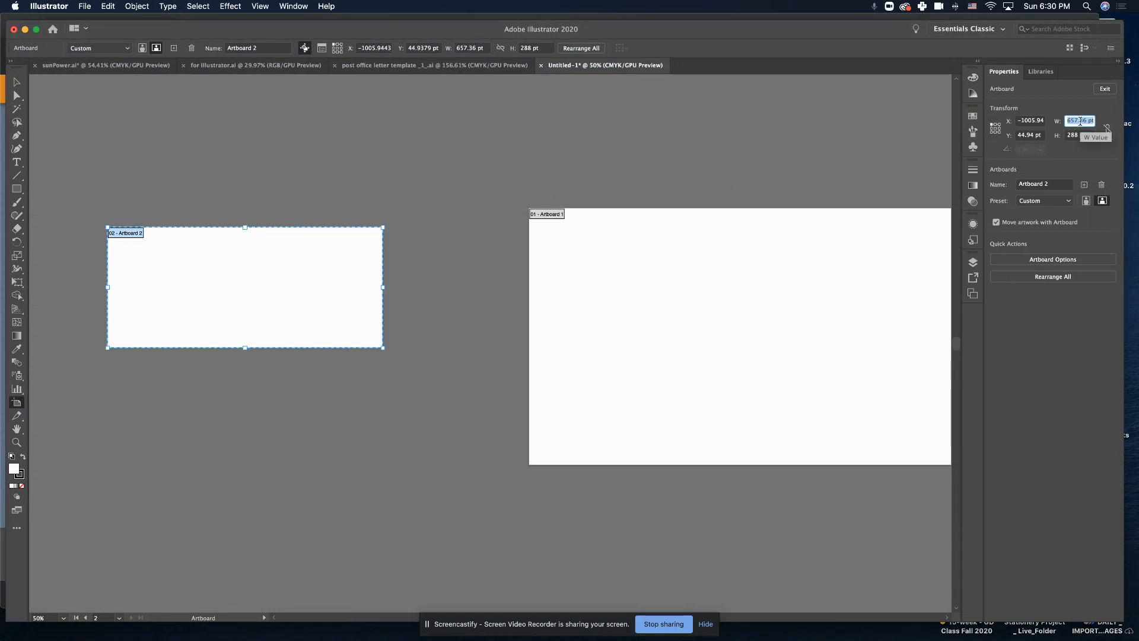
{"action": "type", "text": "9.5\""}
{"action": "key", "text": "Tab"}
{"action": "type", "text": "4"}
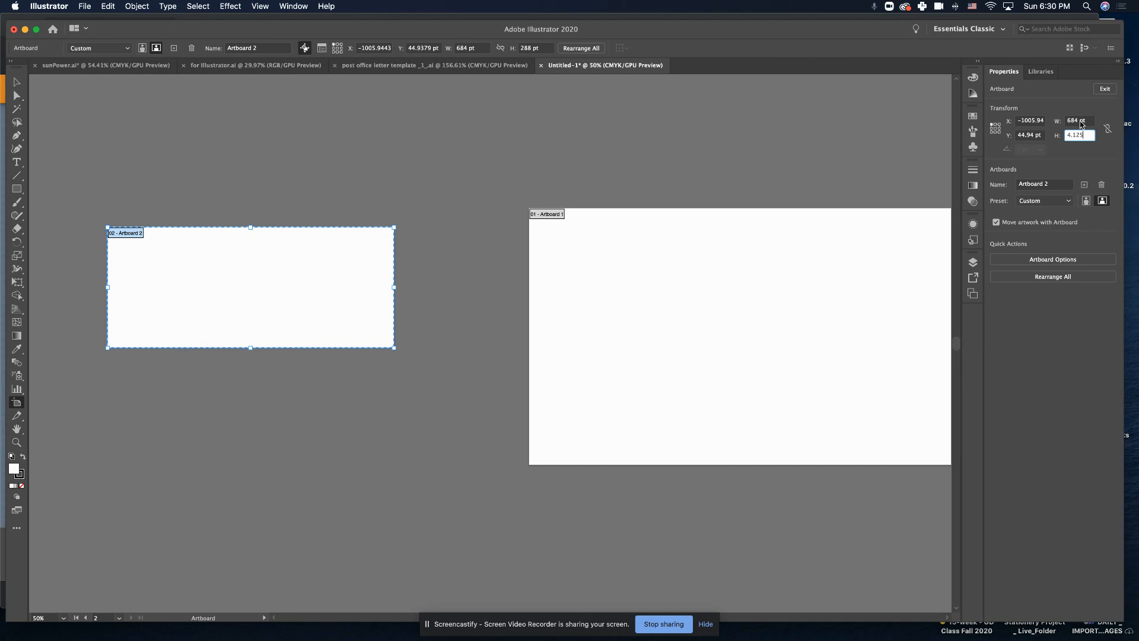
{"action": "key", "text": "Tab"}
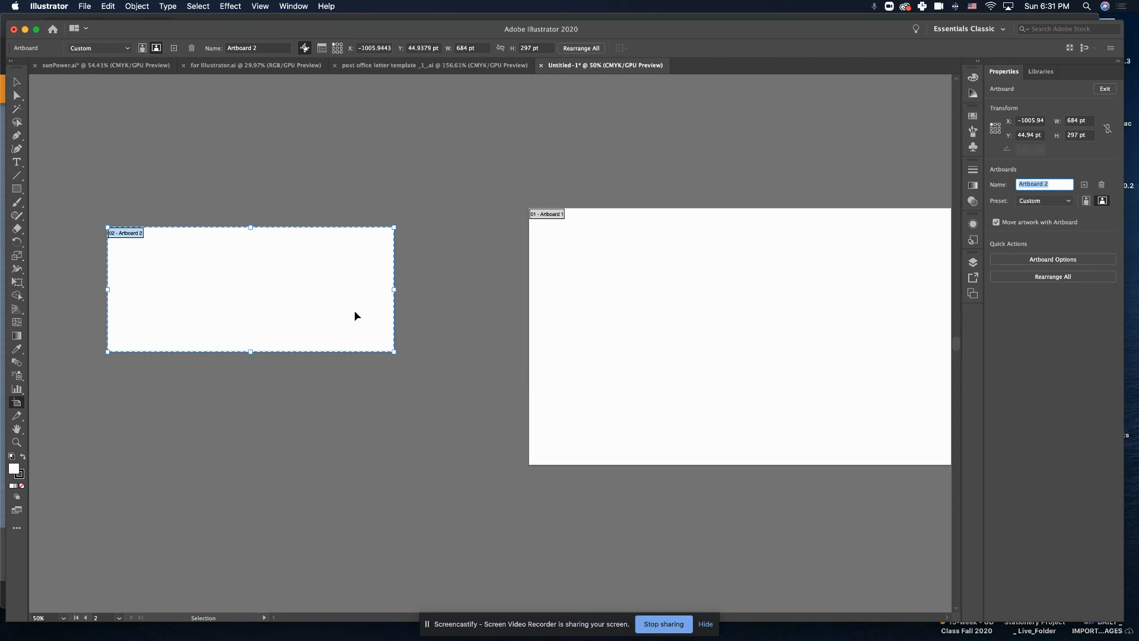
Paste the copied post office letter artwork in place on the envelope artboard and leave artboard editing with the Selection tool.
{"action": "key", "text": "super+equal"}
{"action": "key", "text": "super+equal"}
{"action": "left_click_drag", "start_coordinate": [69, 277], "coordinate": [495, 339]}
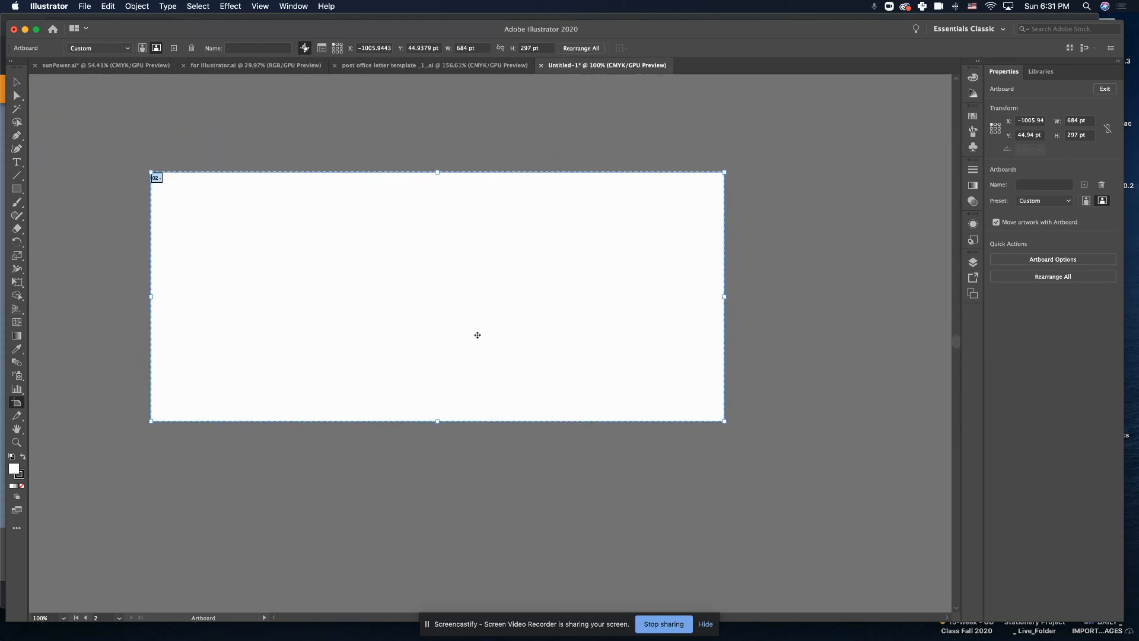
{"action": "key", "text": "super+equal"}
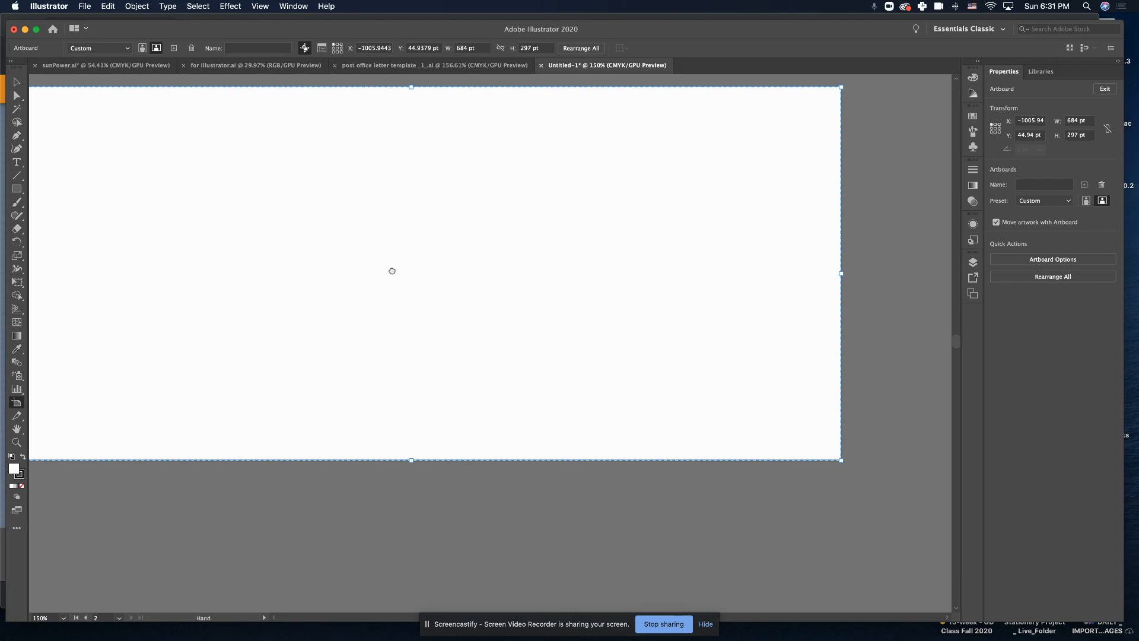
{"action": "scroll", "coordinate": [392, 269], "scroll_direction": "left", "scroll_amount": 3}
{"action": "scroll", "coordinate": [392, 269], "scroll_direction": "up", "scroll_amount": 2}
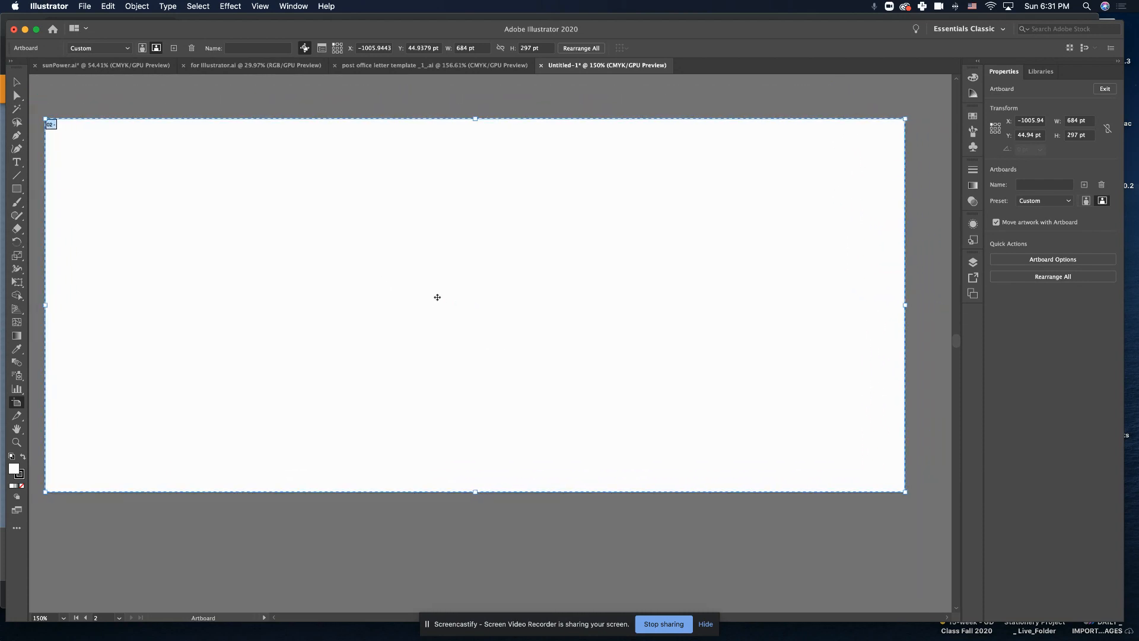
{"action": "left_click", "coordinate": [108, 6]}
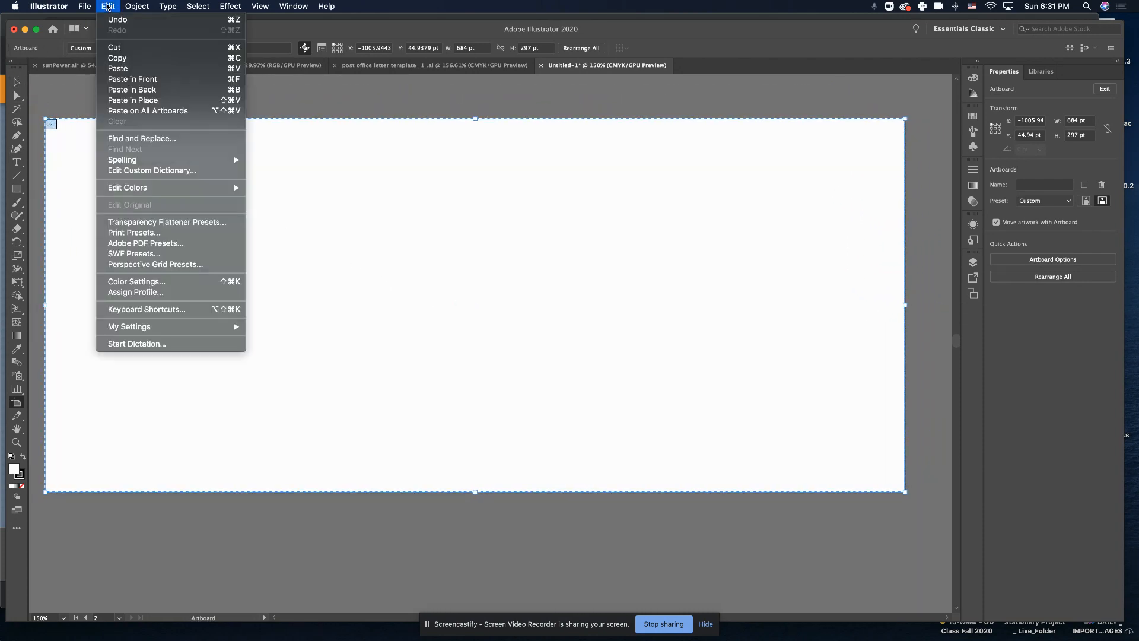
{"action": "left_click", "coordinate": [119, 101]}
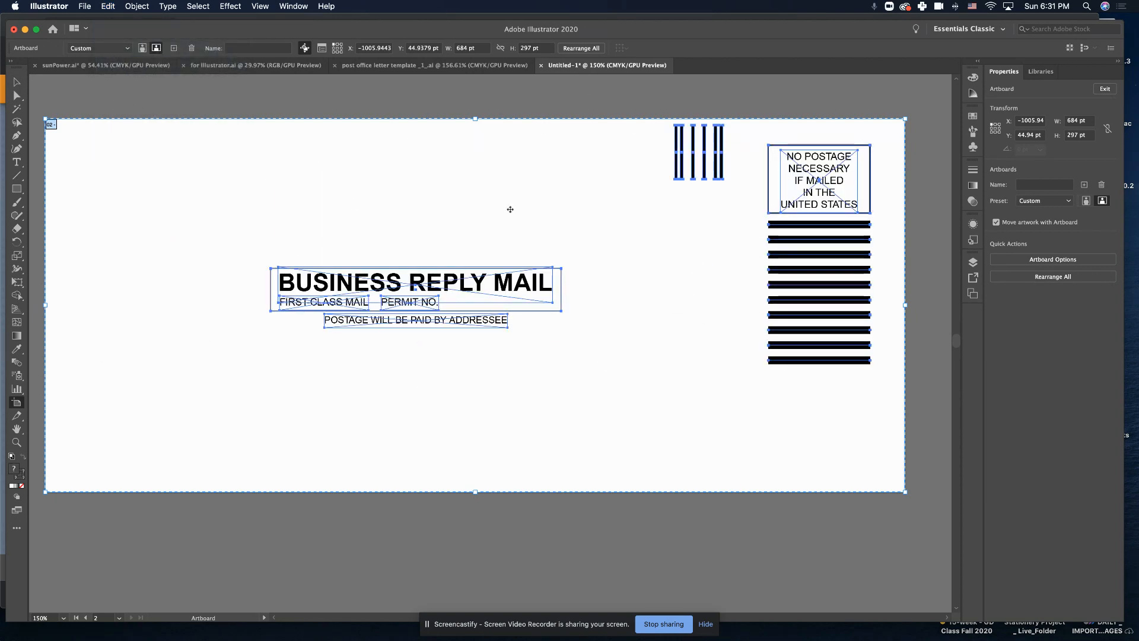
{"action": "left_click", "coordinate": [17, 82]}
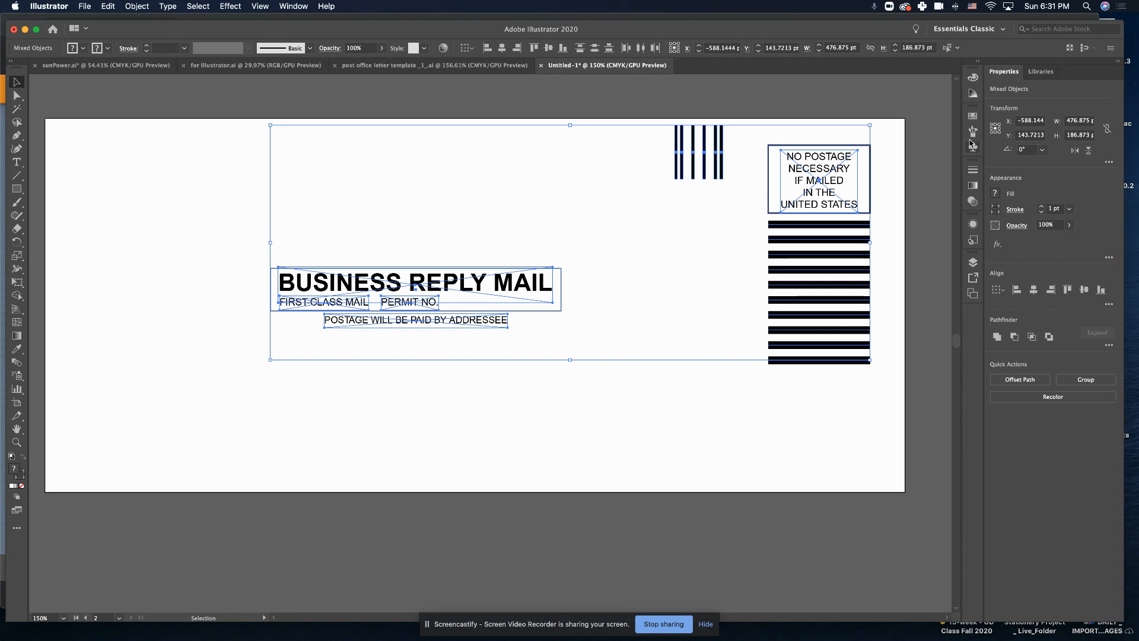
Lock Layer 1 holding the business reply mail artwork and add a new layer above it.
{"action": "left_click", "coordinate": [972, 262]}
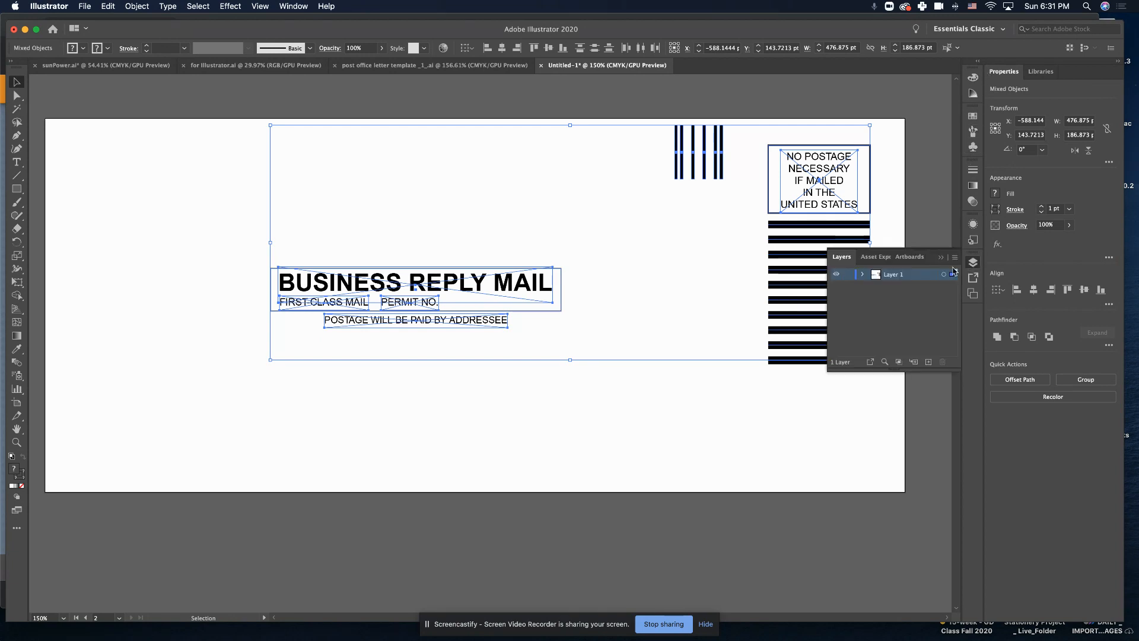
{"action": "left_click", "coordinate": [849, 275]}
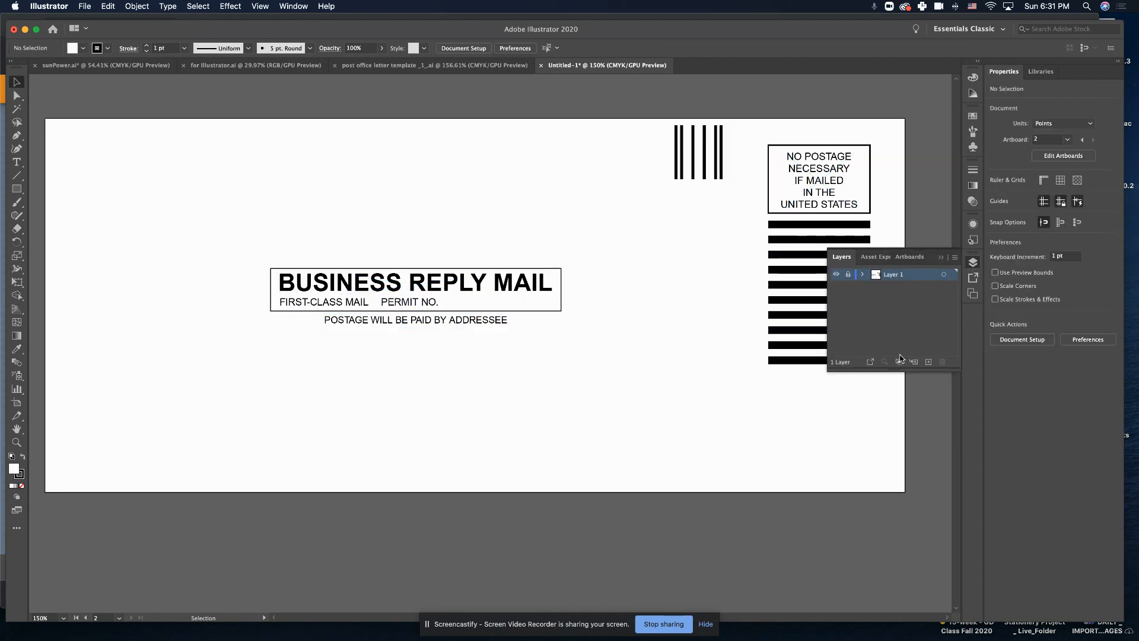
{"action": "left_click", "coordinate": [929, 362]}
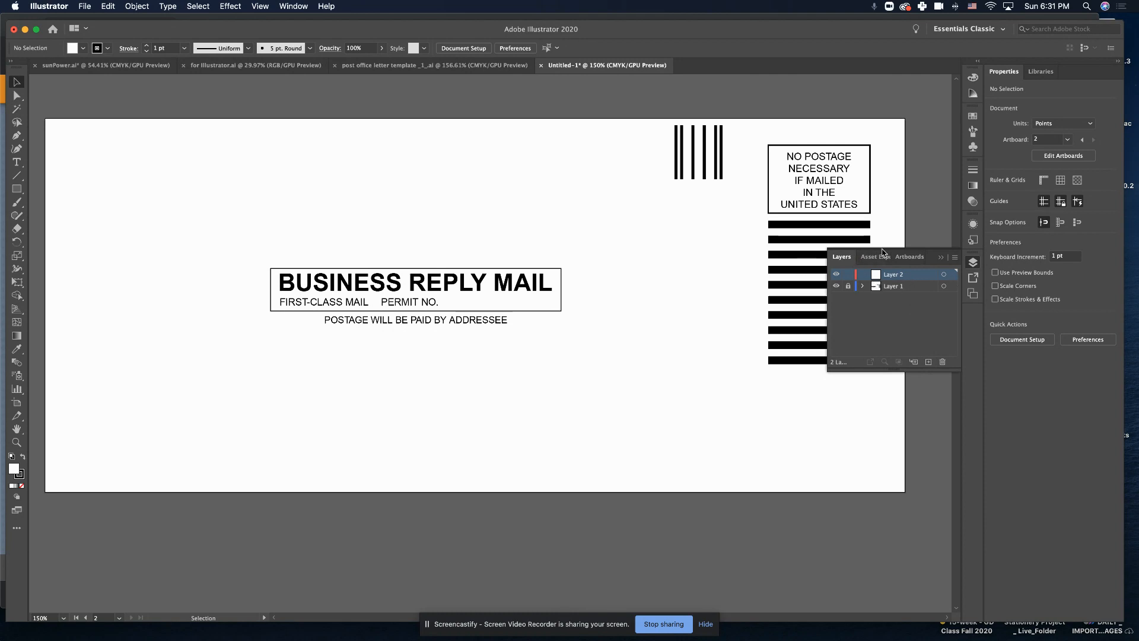
{"action": "left_click", "coordinate": [944, 259]}
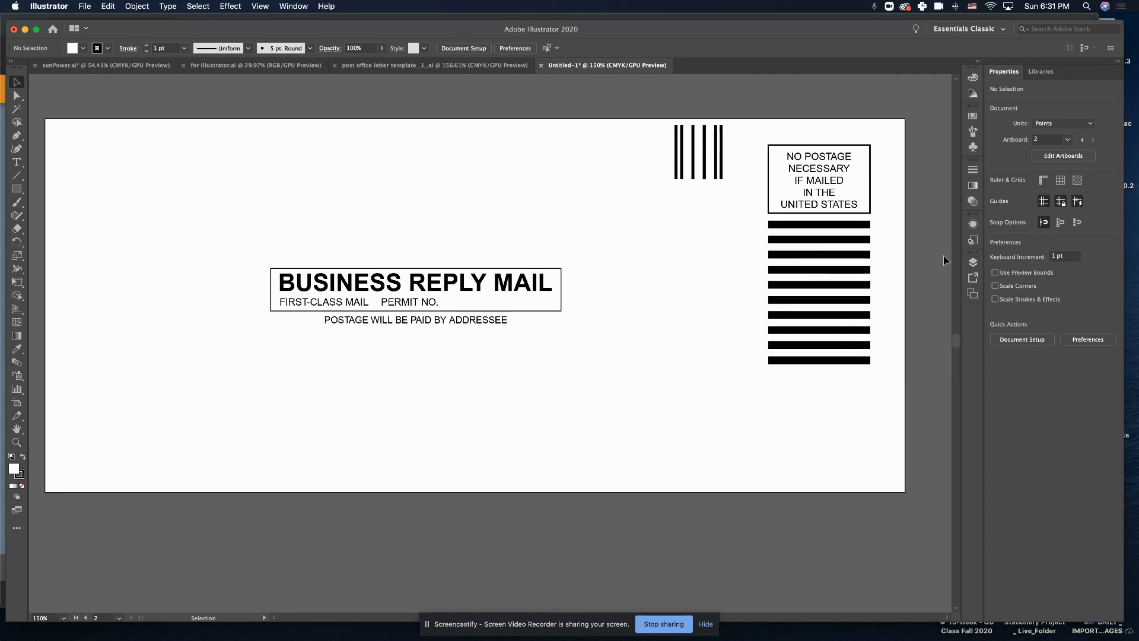